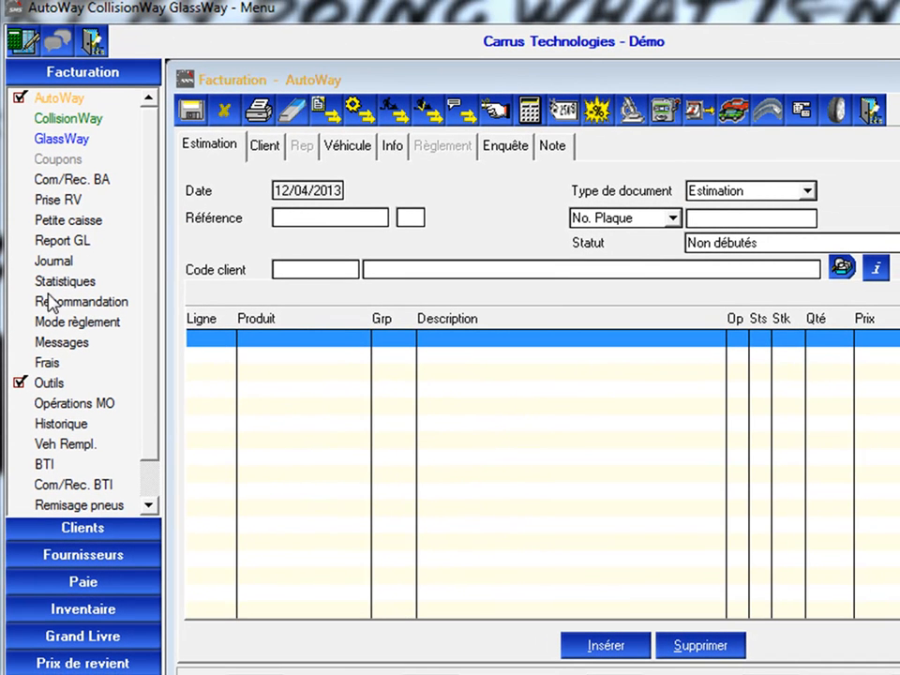
Open the billing tools (Outils de facturation) and consult the index of existing accessories without selecting one
click(52, 385)
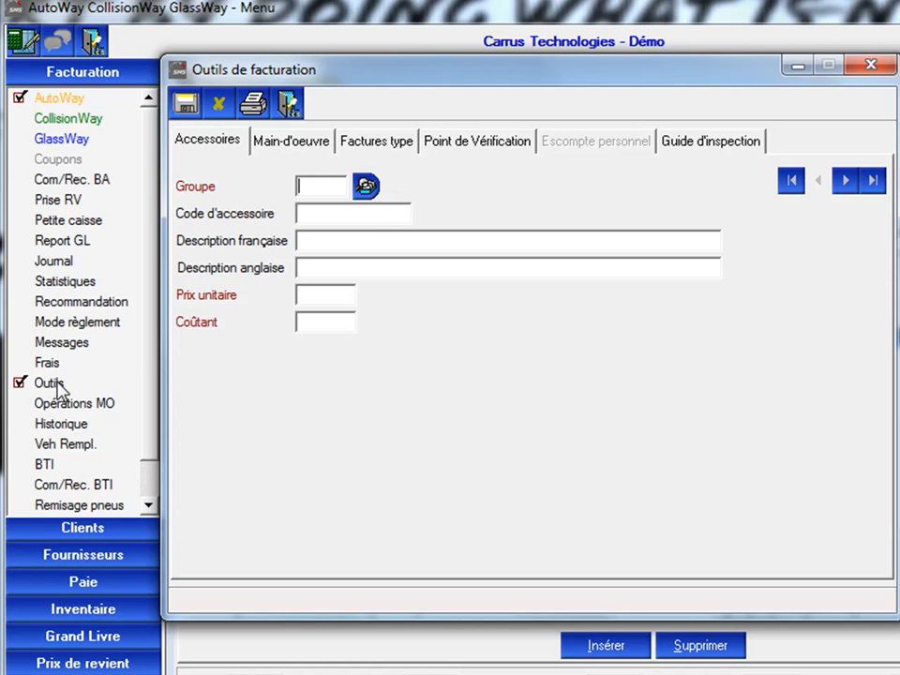
click(367, 187)
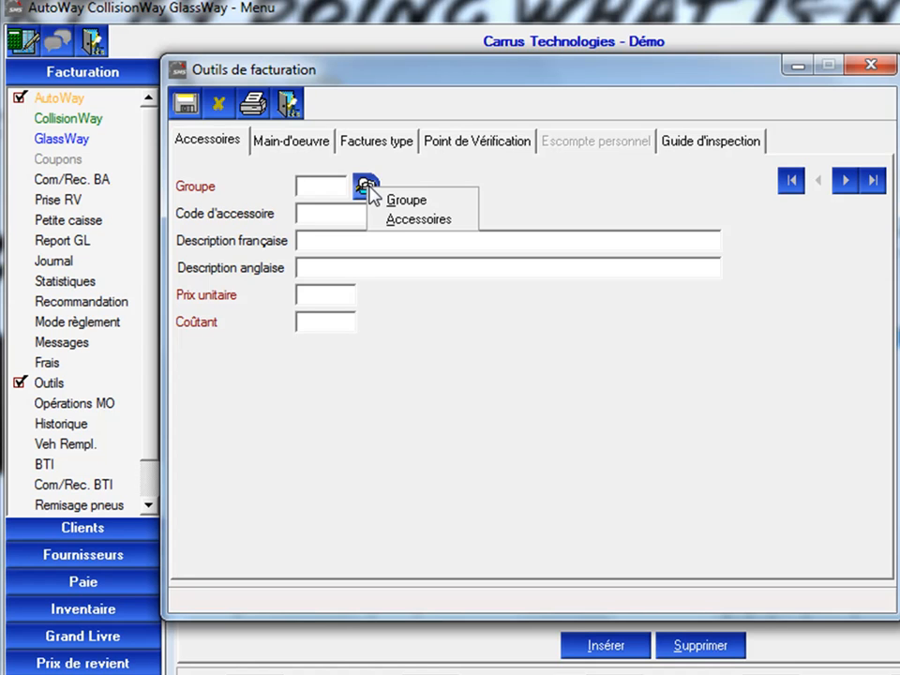
click(409, 219)
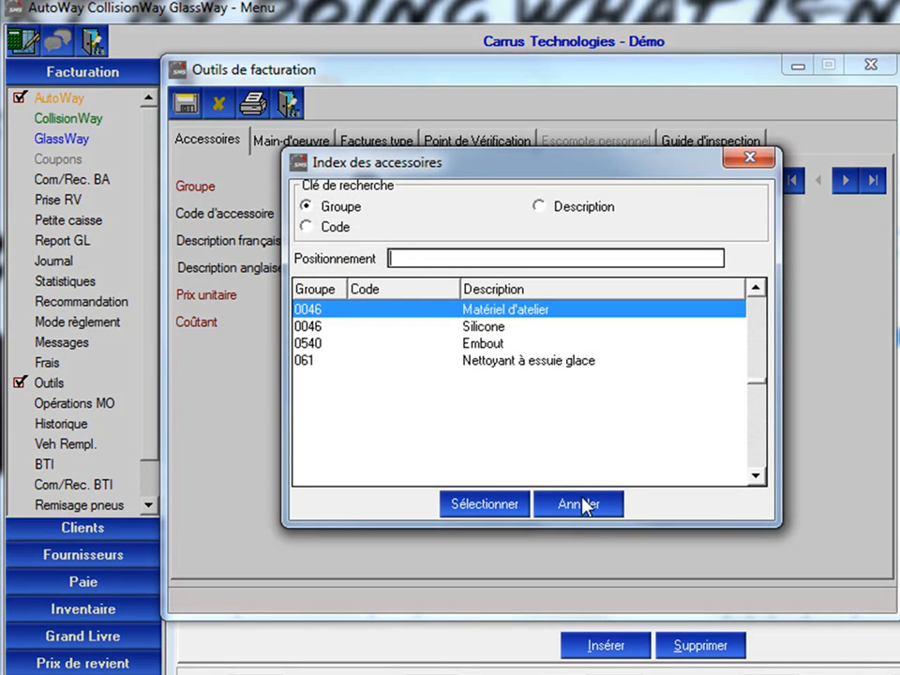
click(586, 507)
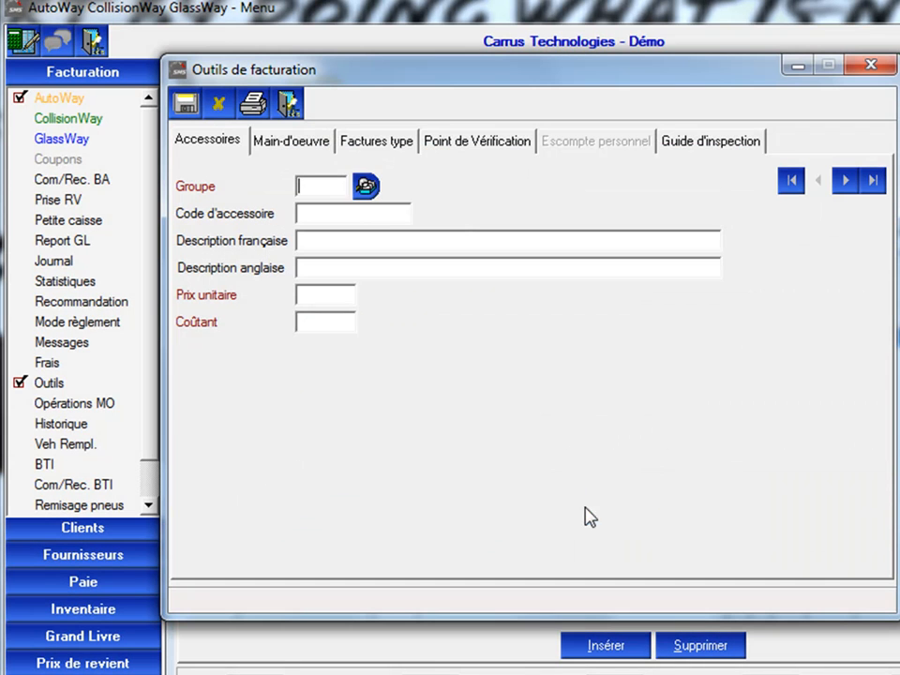
Find product group 0560 (PNEUS) by its code and create a new accessory record in it
click(367, 187)
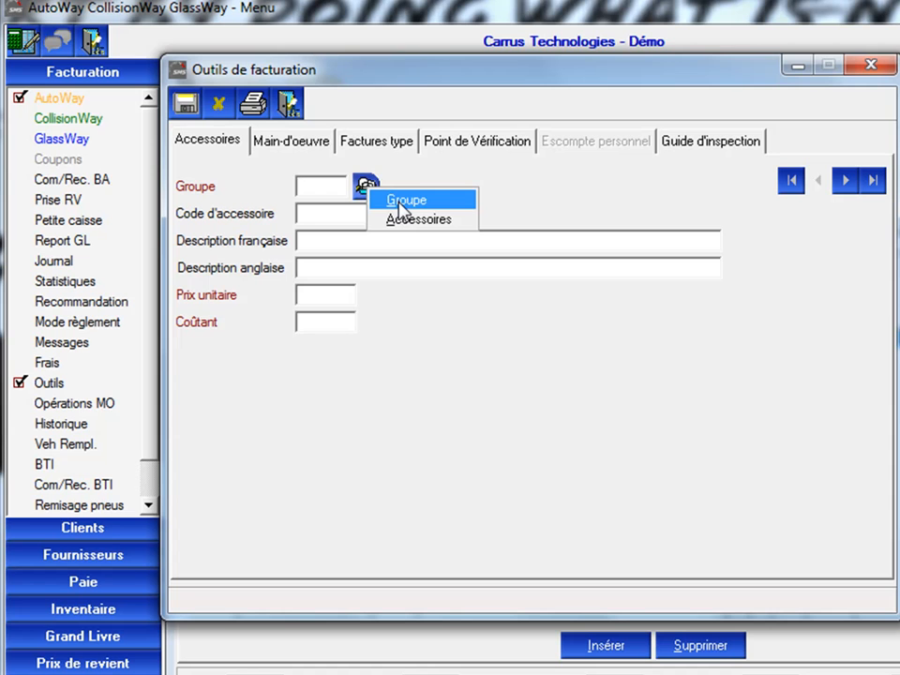
click(401, 201)
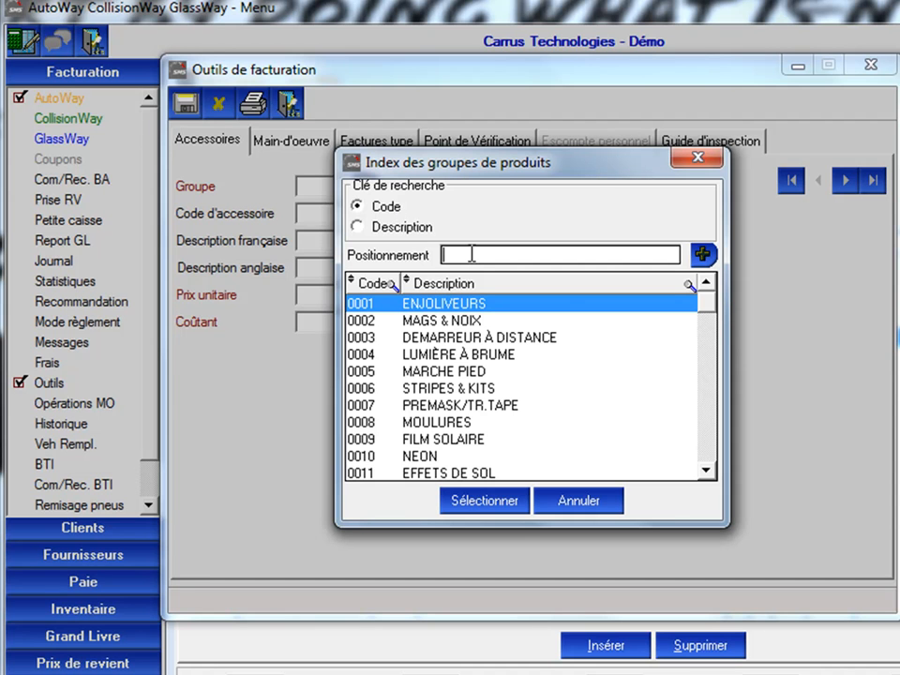
text(056)
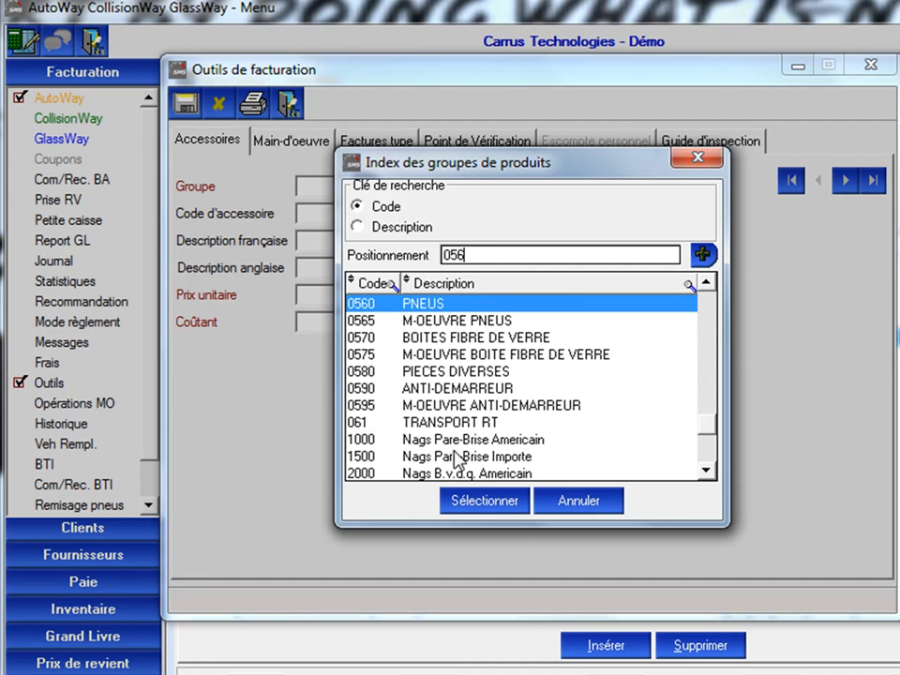
click(478, 505)
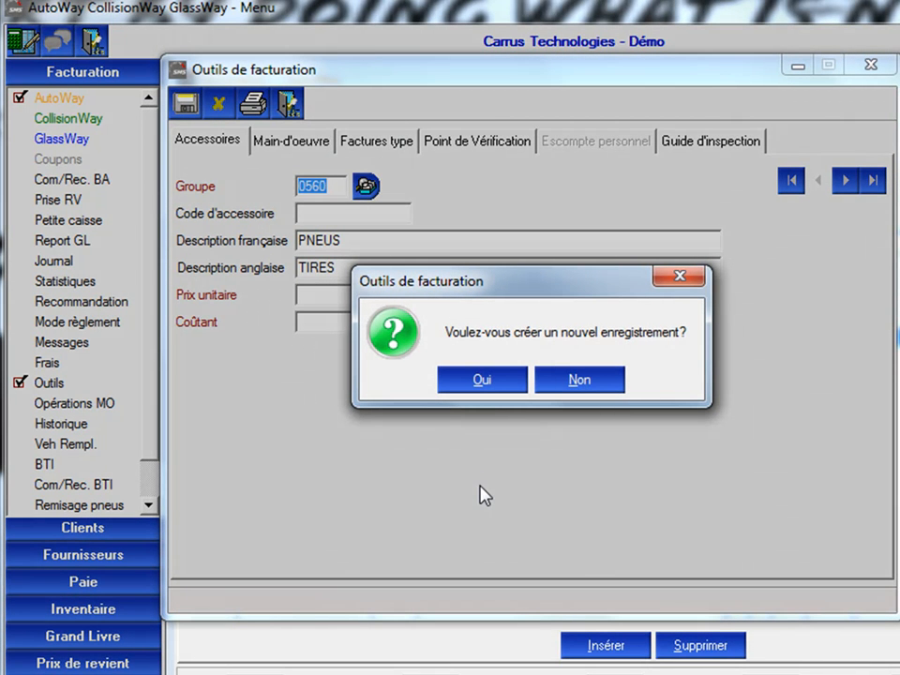
click(483, 384)
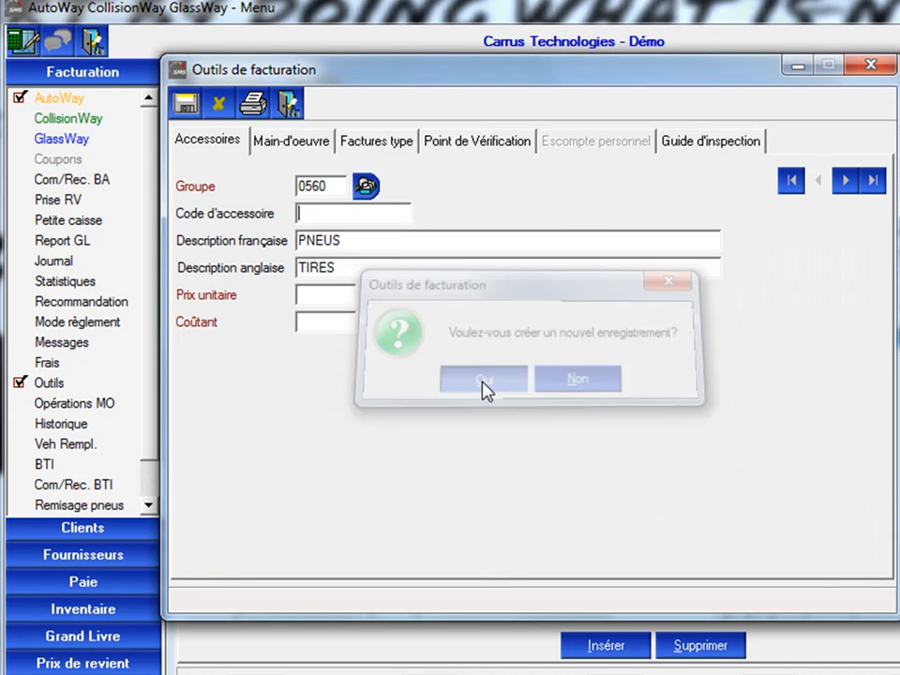
Replace both the French and English descriptions of the new accessory with "Valve"
click(400, 241)
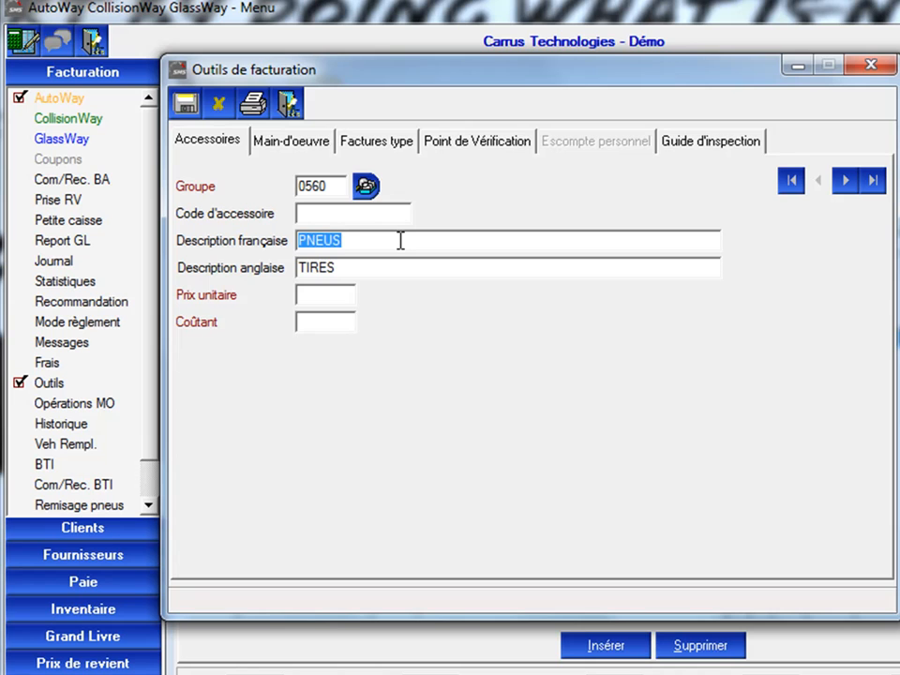
text(Valve)
key(Tab)
text(Valce)
key(BackSpace)
key(BackSpace)
text(ve)
key(Tab)
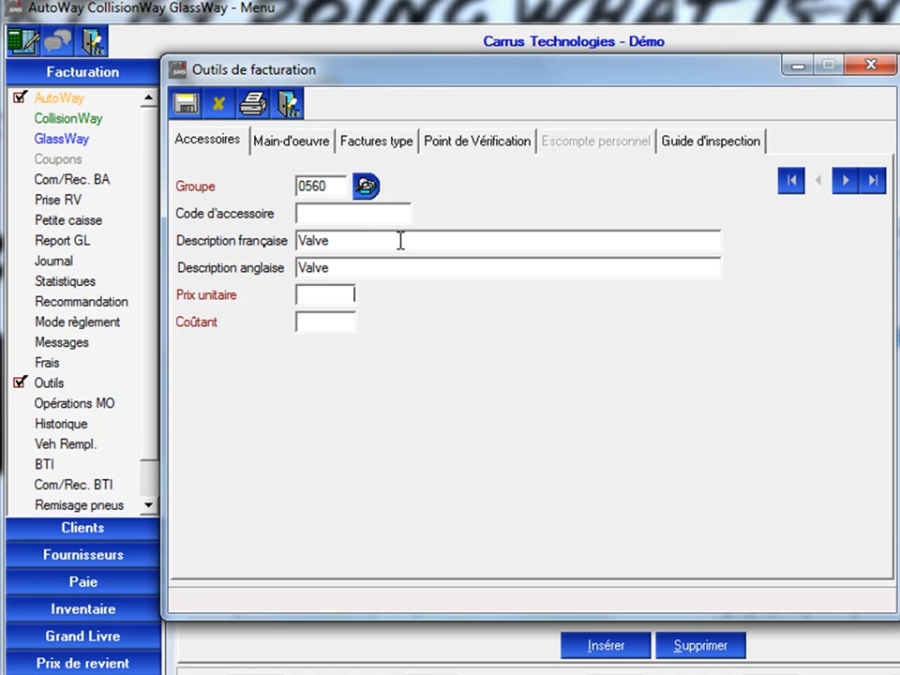
Set the accessory's unit price to 0.50 and its cost to 0.10, and save the record
text(.50)
key(Tab)
text(.10)
key(Tab)
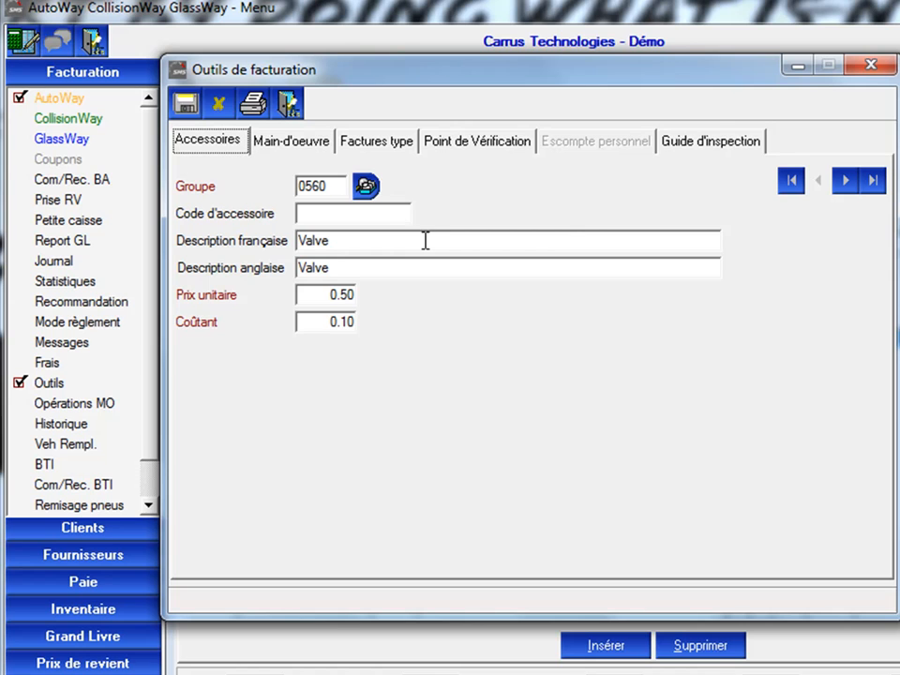
click(184, 106)
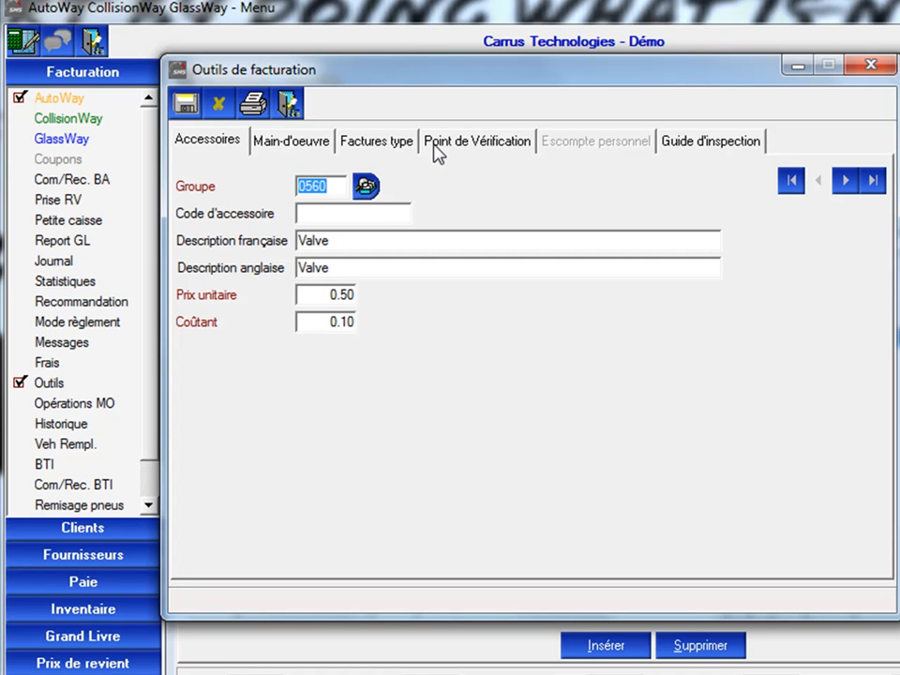
Go to the labour section (Main-d'oeuvre) and consult the index of existing labour records
click(321, 150)
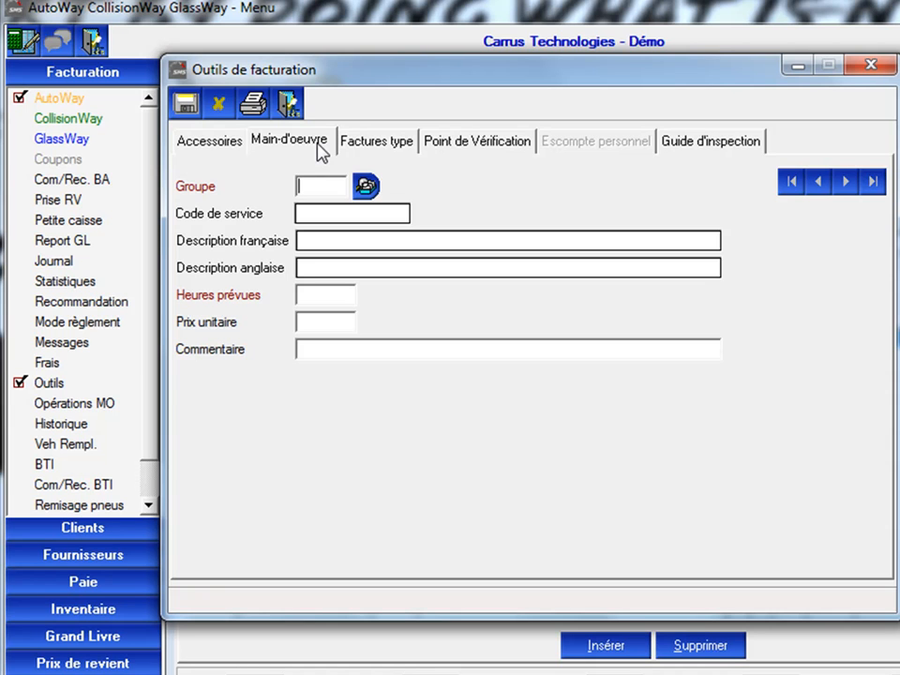
click(365, 186)
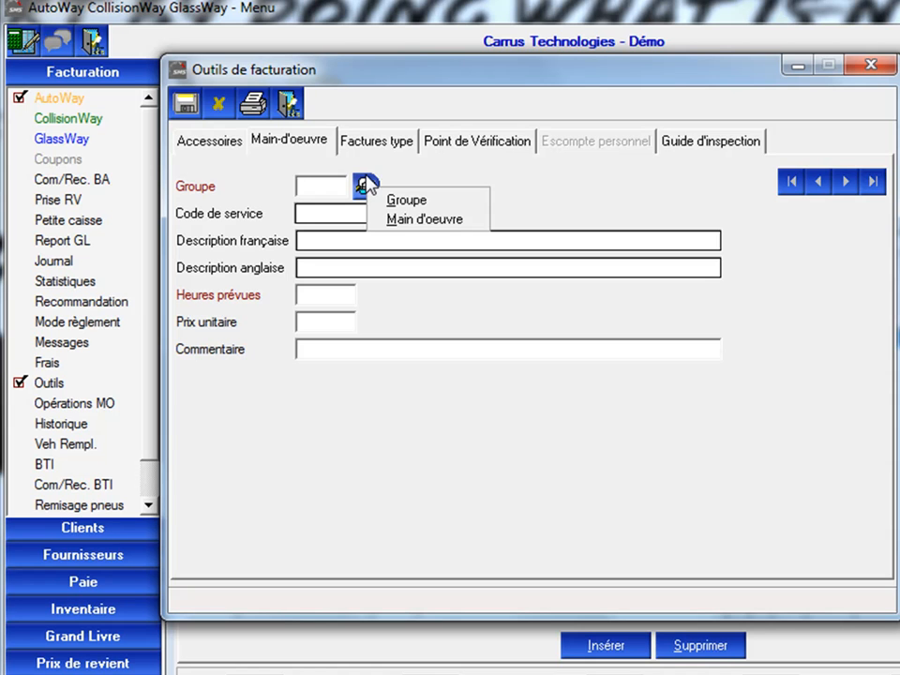
click(412, 219)
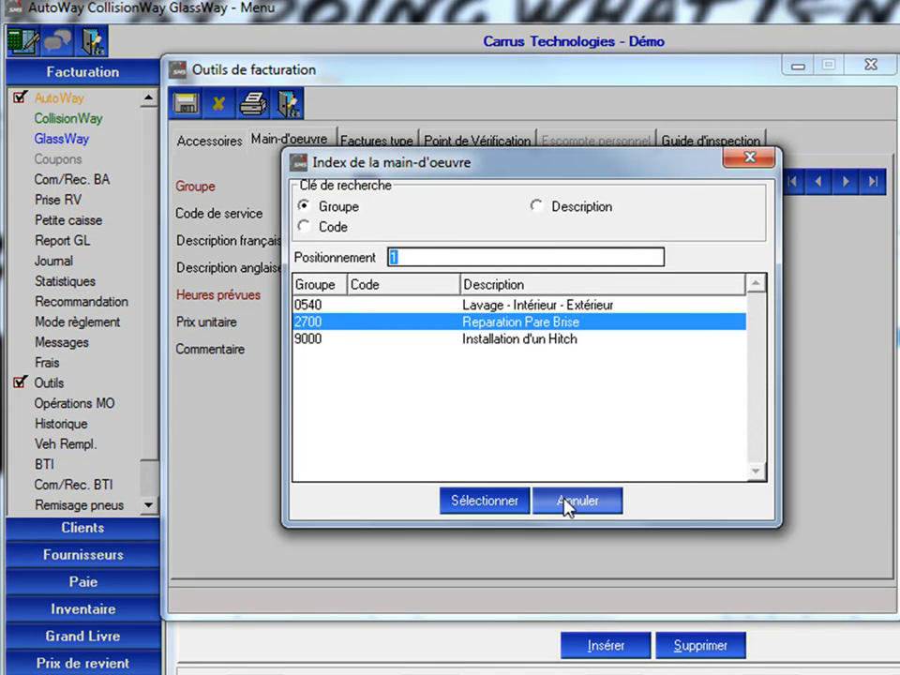
click(565, 502)
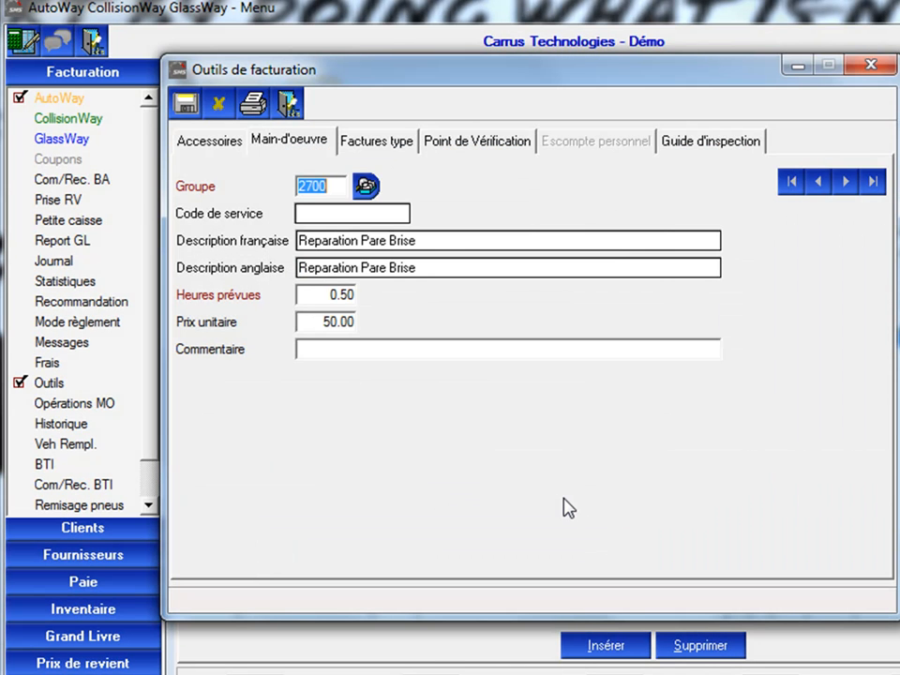
Search the product groups by description for "radio", select group 0520 (RADIOS) and create a new labour record in it
click(367, 188)
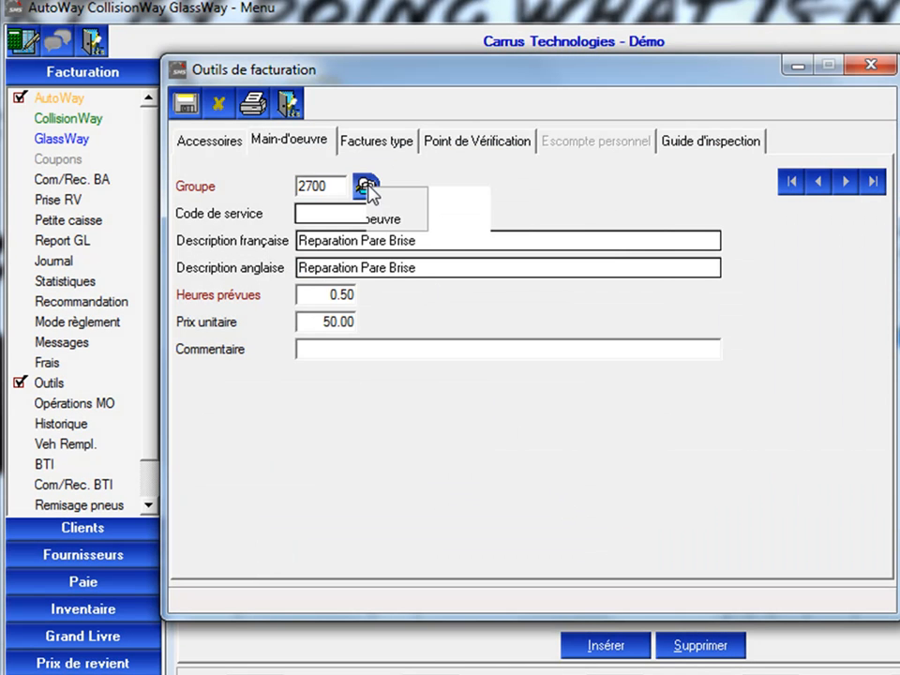
click(406, 200)
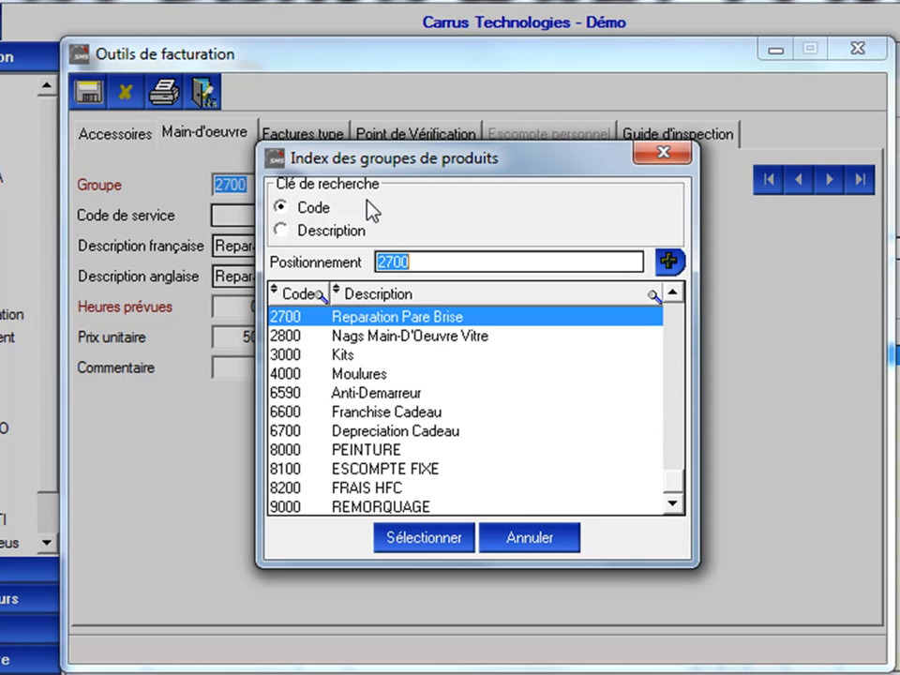
click(654, 298)
text(radio)
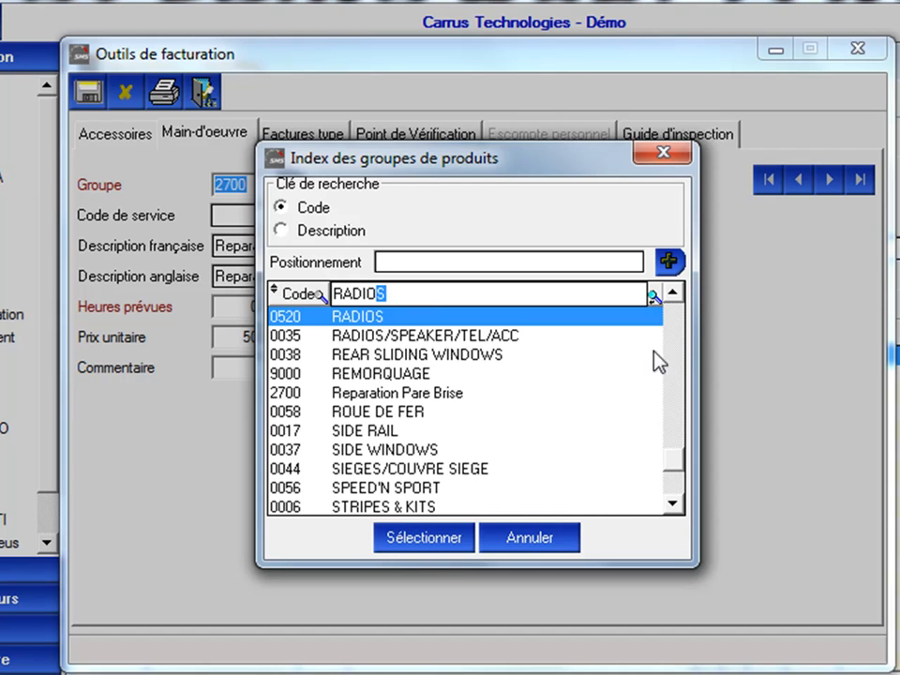
click(427, 540)
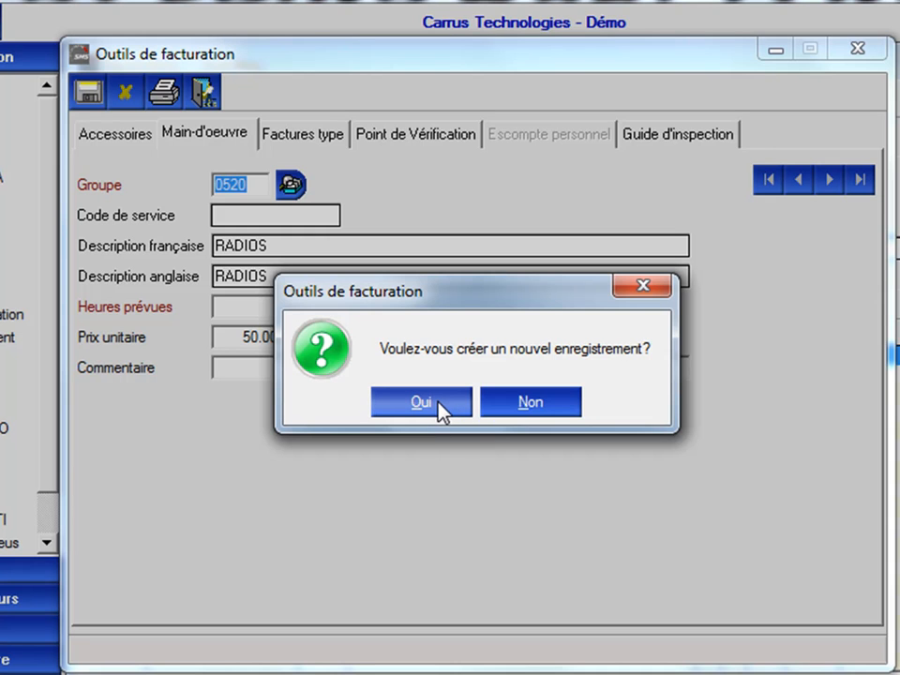
click(437, 403)
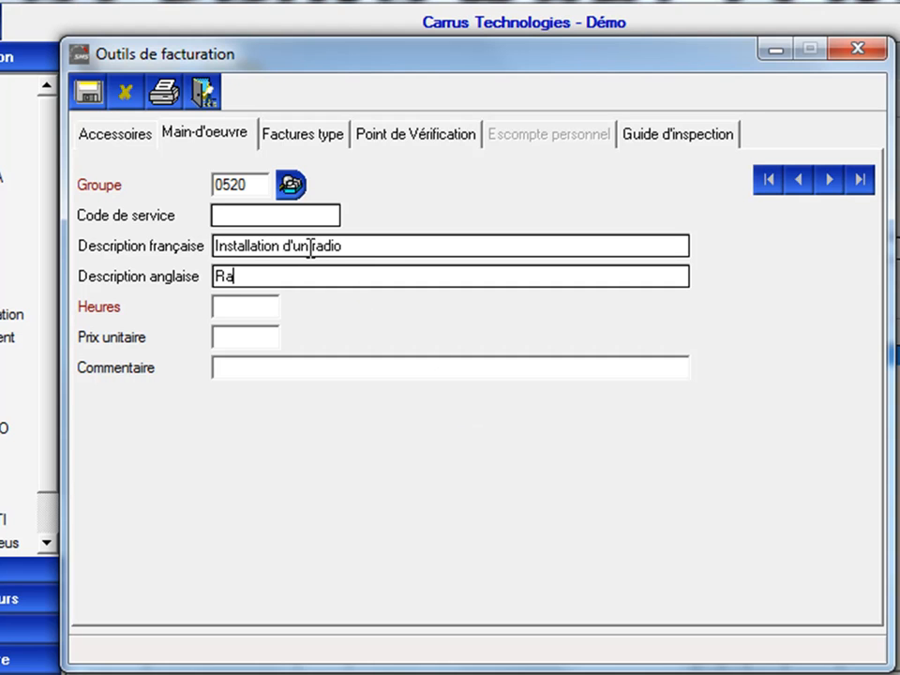
Complete the English description as "Radio Installation", set 0.50 planned hours and a unit price of 75.00, and save the labour record
text(dio Installation)
key(Tab)
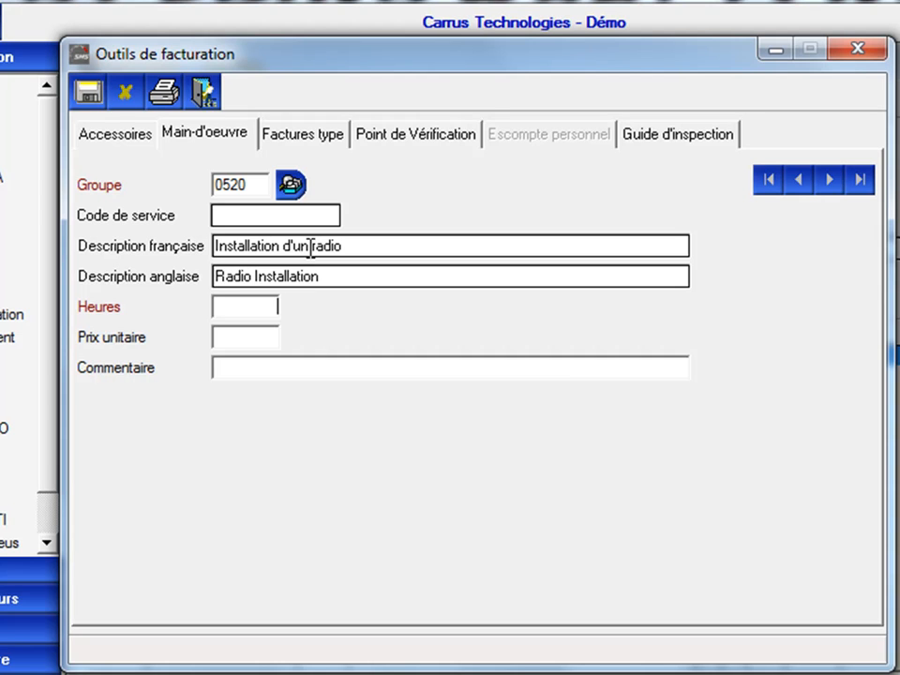
text(.5)
key(Tab)
text(75)
key(Tab)
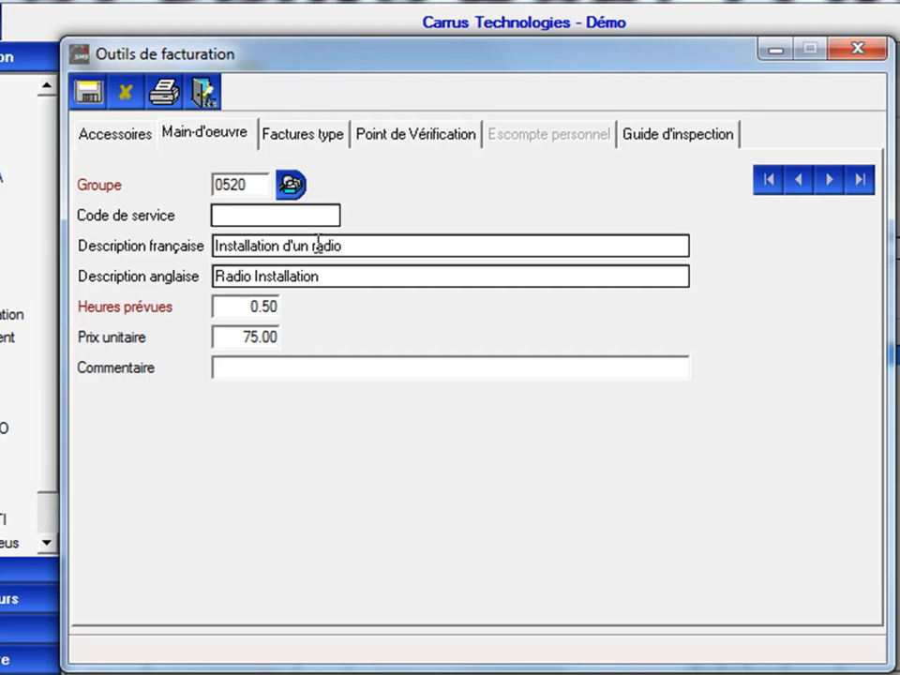
click(87, 91)
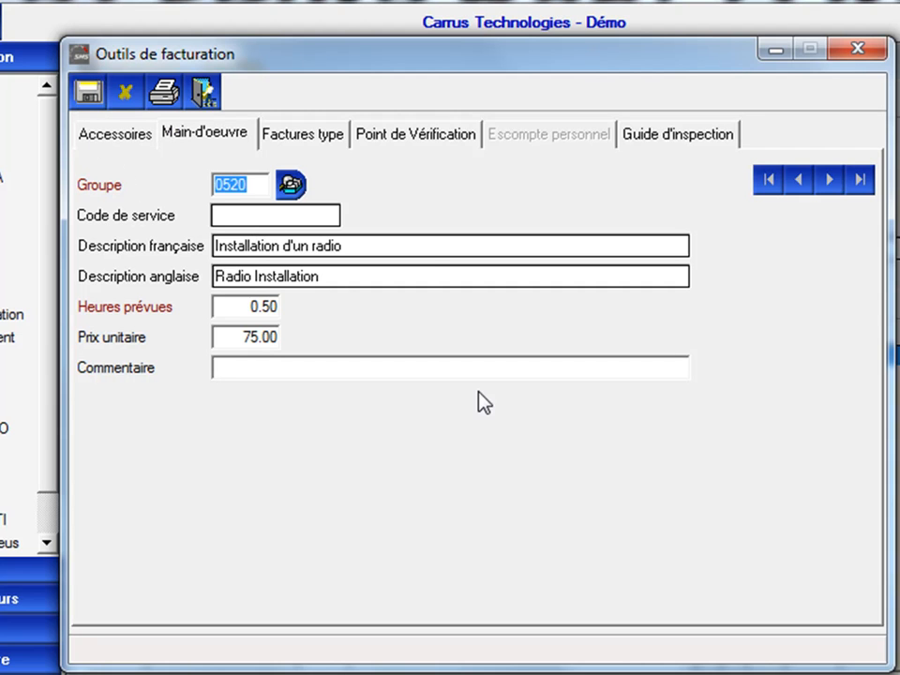
Go to the invoice templates (Factures type) and check which template codes exist in the index
click(320, 140)
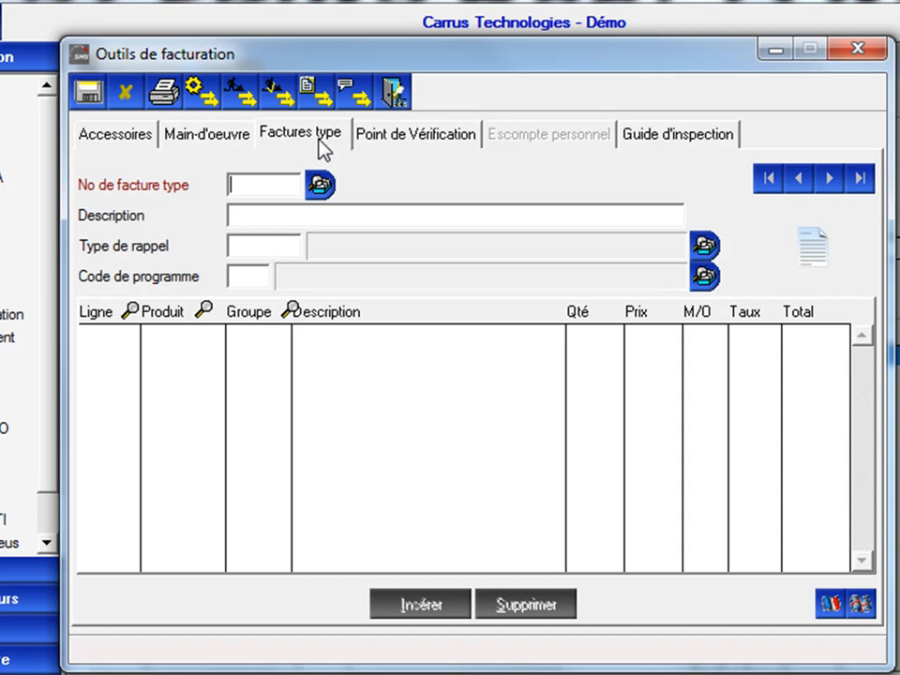
click(319, 184)
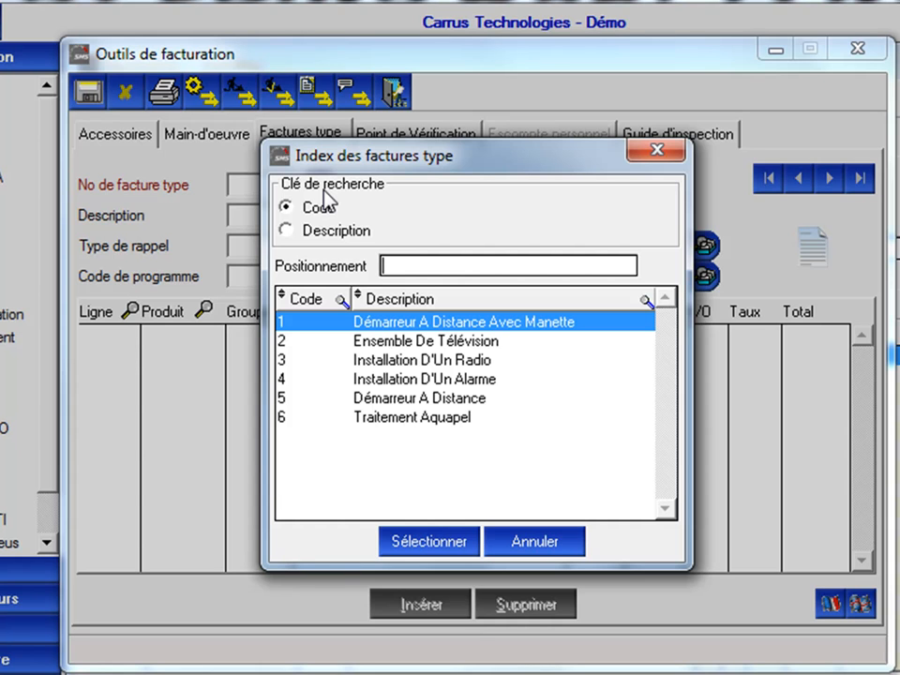
click(523, 552)
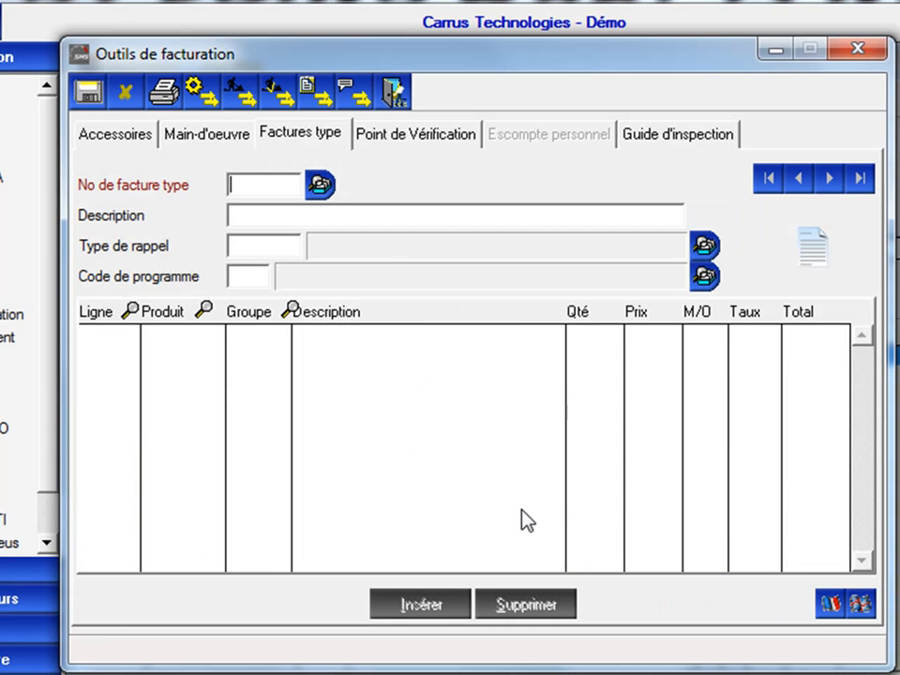
text(7)
key(Return)
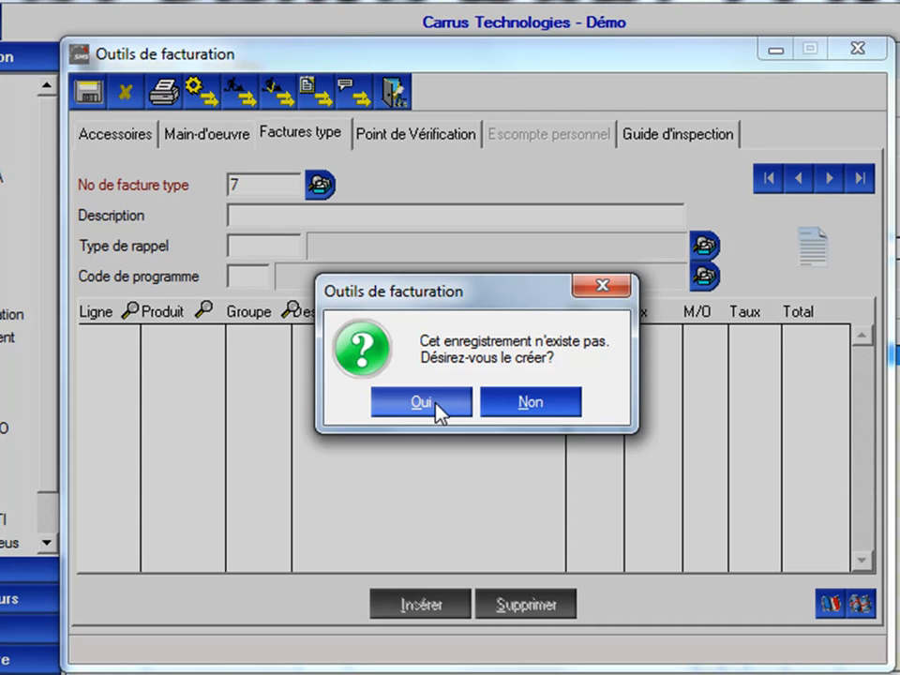
click(438, 405)
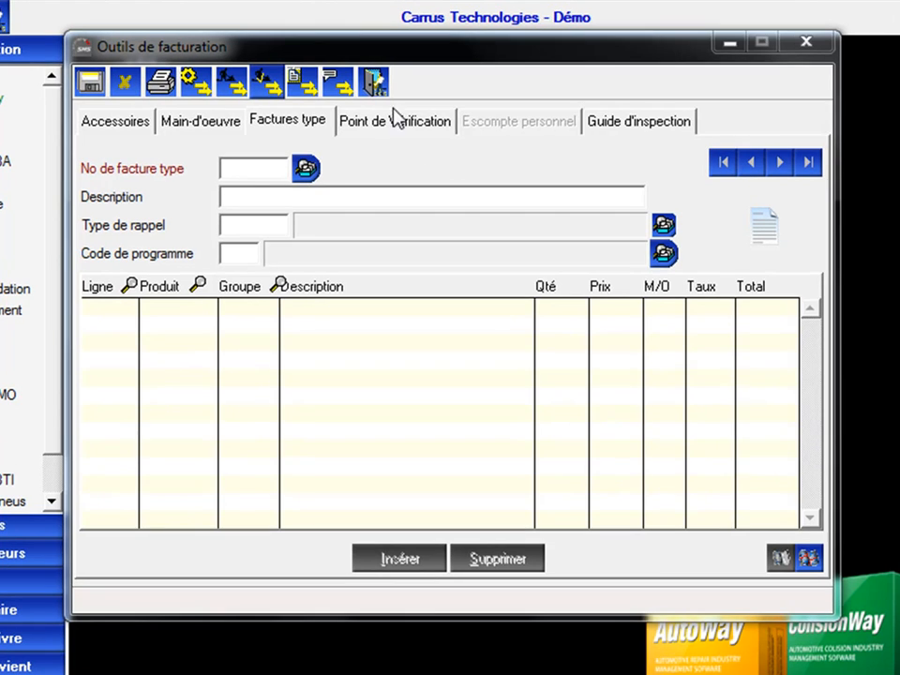
Check the template index, then create invoice template number 7 with the description "Changement d'huile"
click(309, 170)
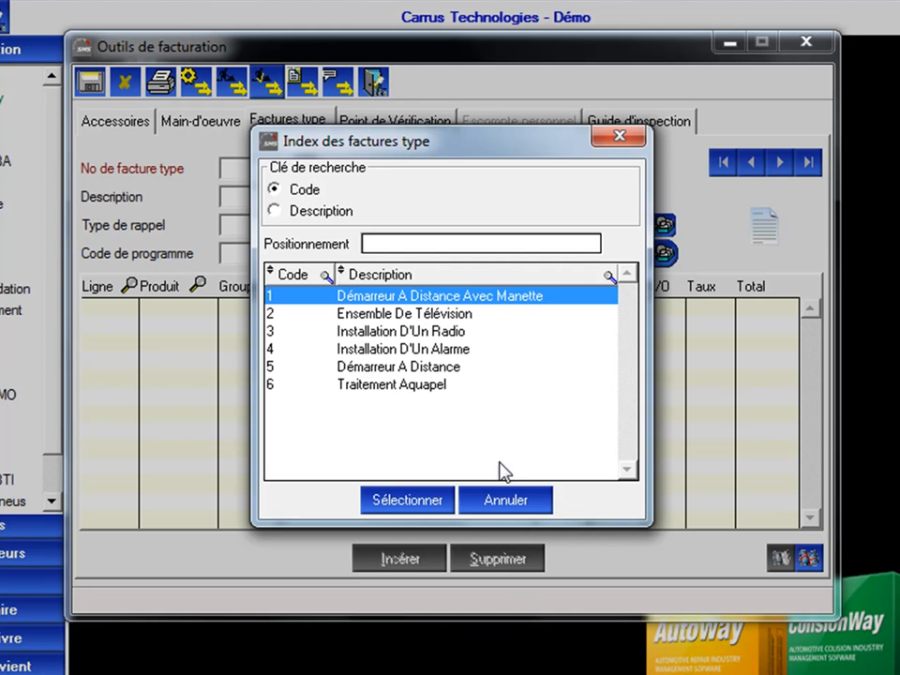
click(511, 502)
text(7)
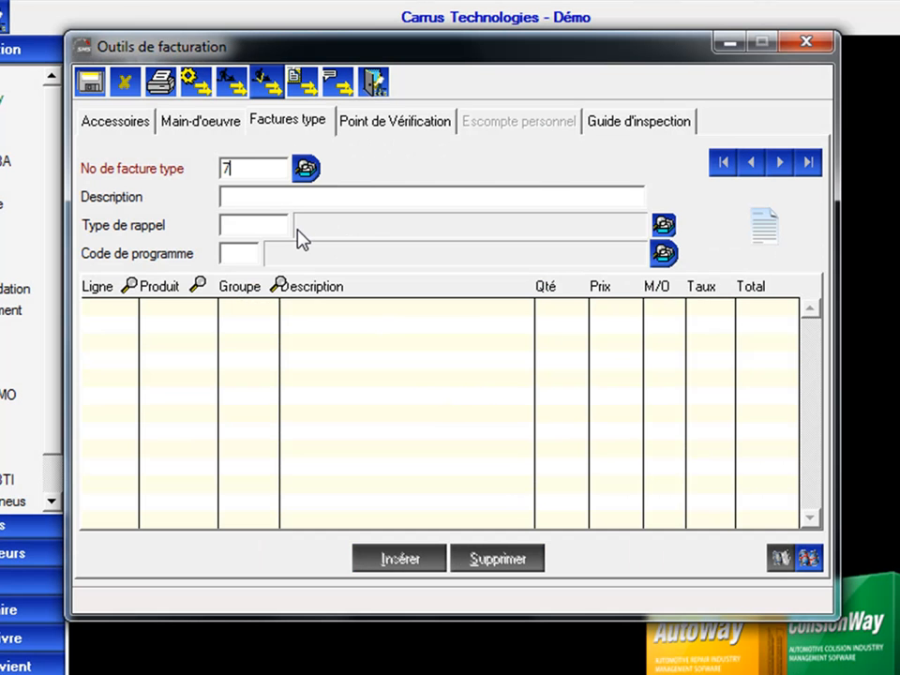
key(Tab)
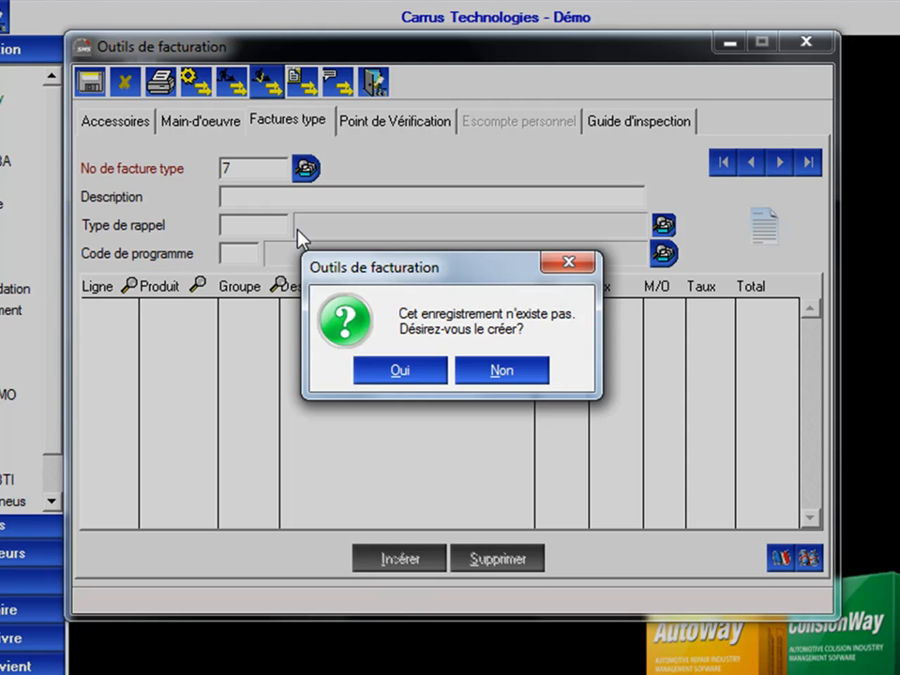
click(384, 369)
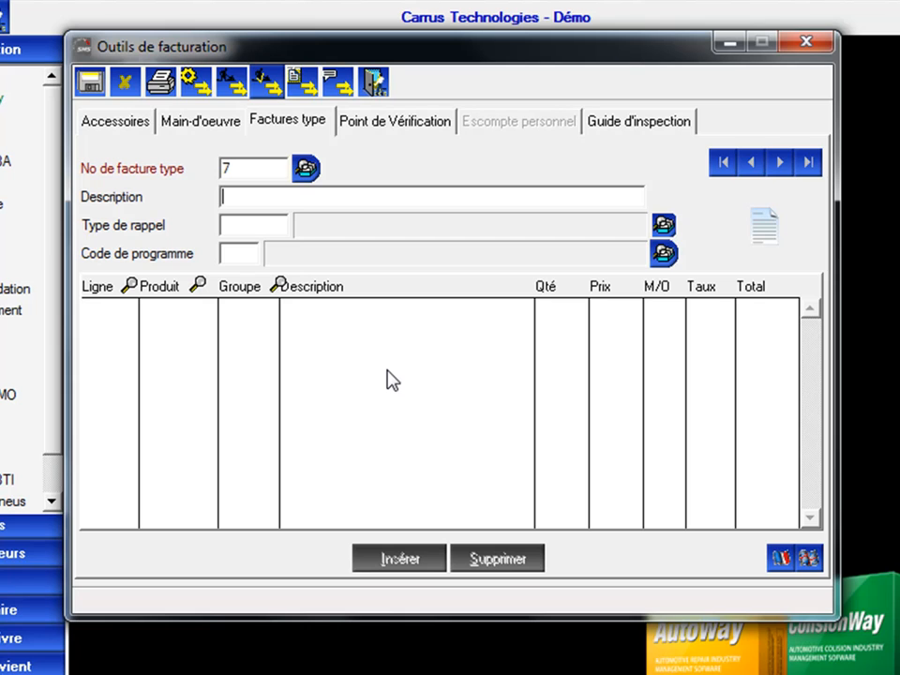
text(Changement d'huile)
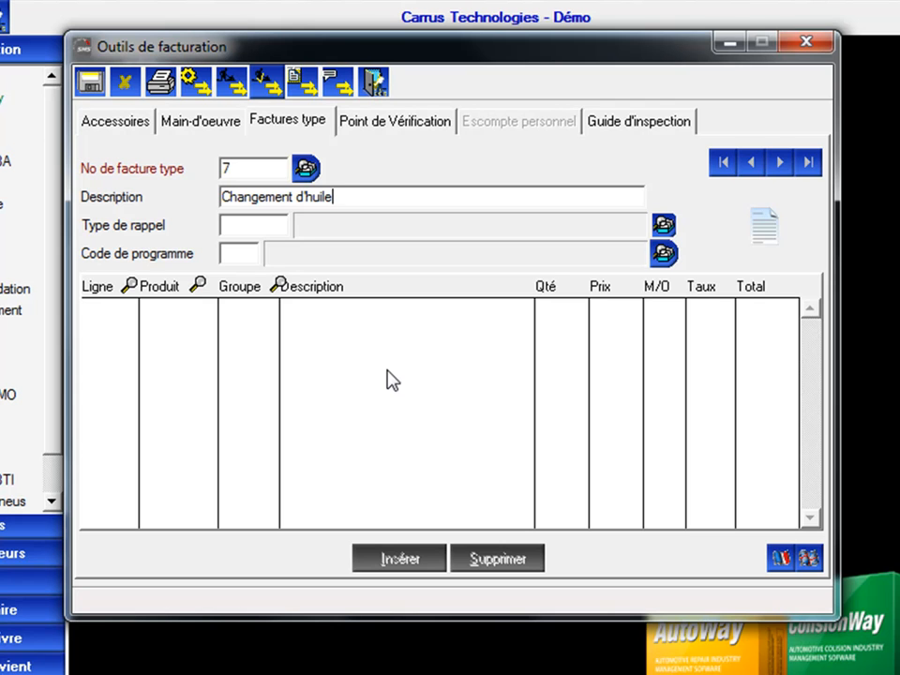
Add product 00011-42 from product line 006 as the first item of the invoice template
click(111, 309)
text(006)
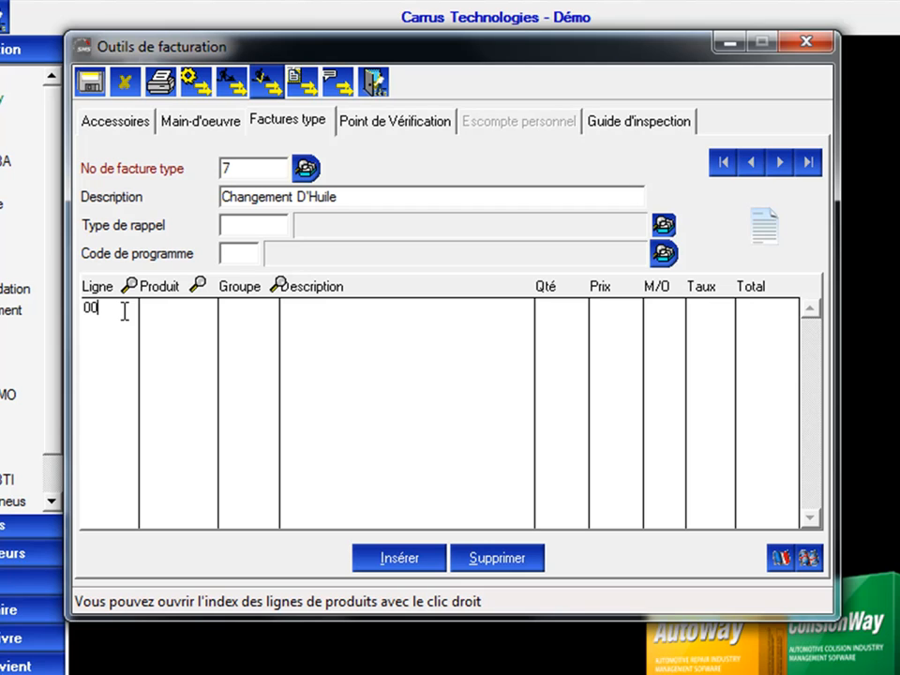
key(Tab)
text(11)
key(BackSpace)
key(BackSpace)
text(00)
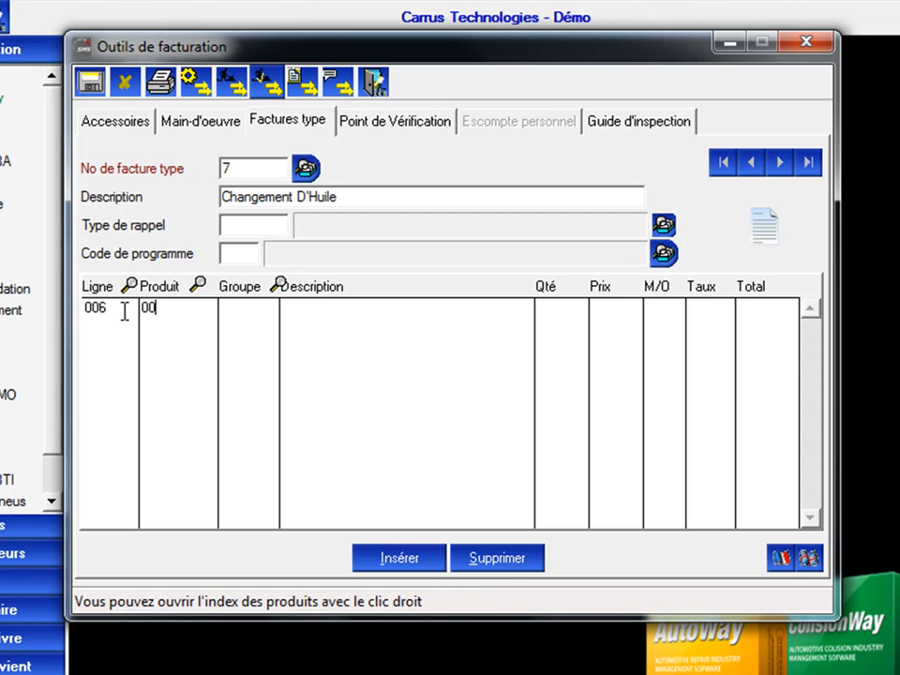
text(011-42)
key(Tab)
key(Tab)
key(Tab)
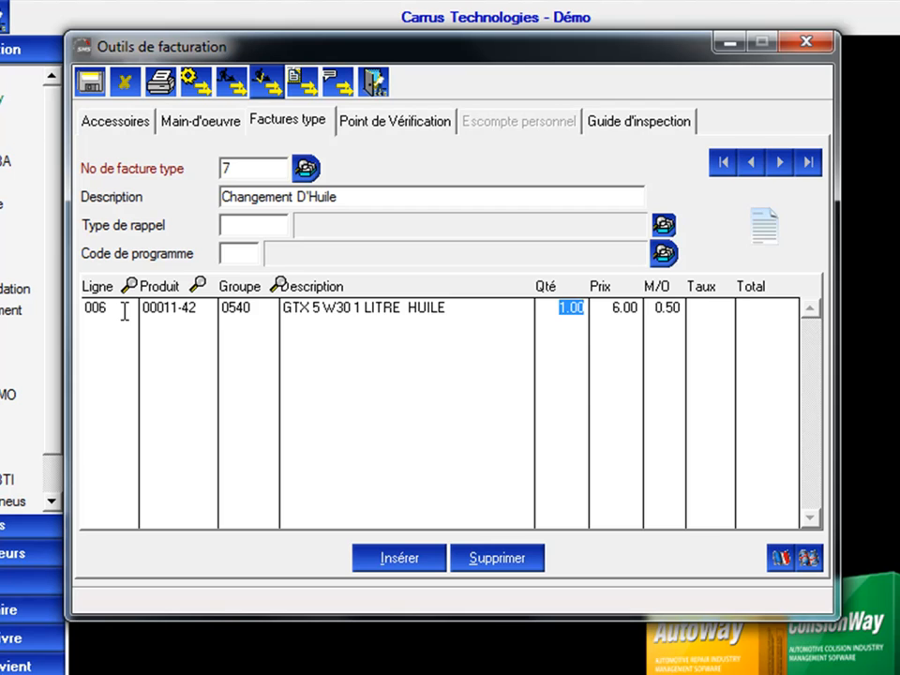
Set the quantity of the GTX 5W30 oil item to 4 and complete its line
text(4)
key(Tab)
key(Tab)
key(Tab)
key(Tab)
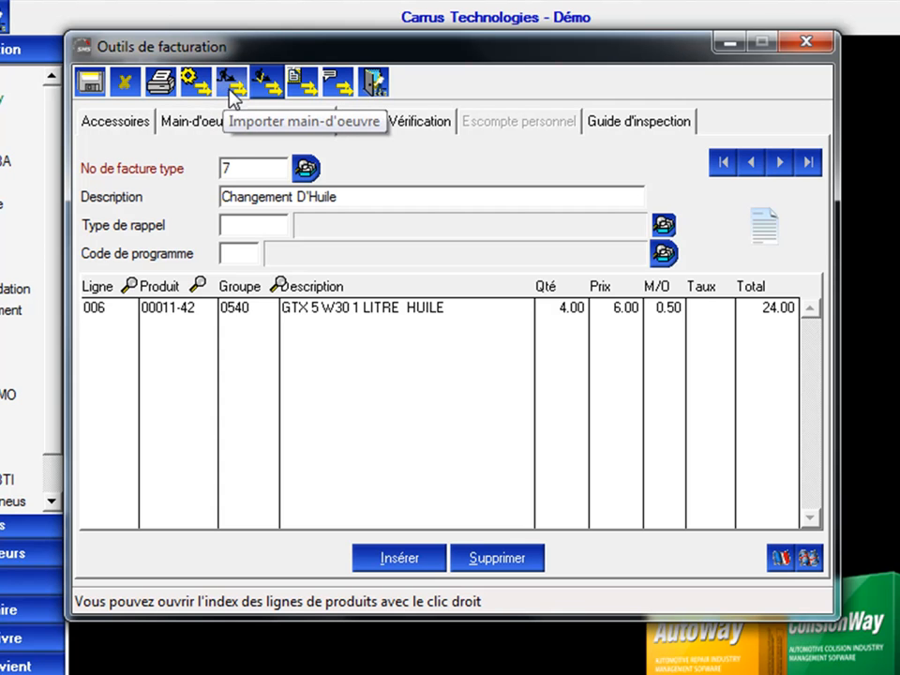
click(198, 87)
click(666, 290)
click(666, 309)
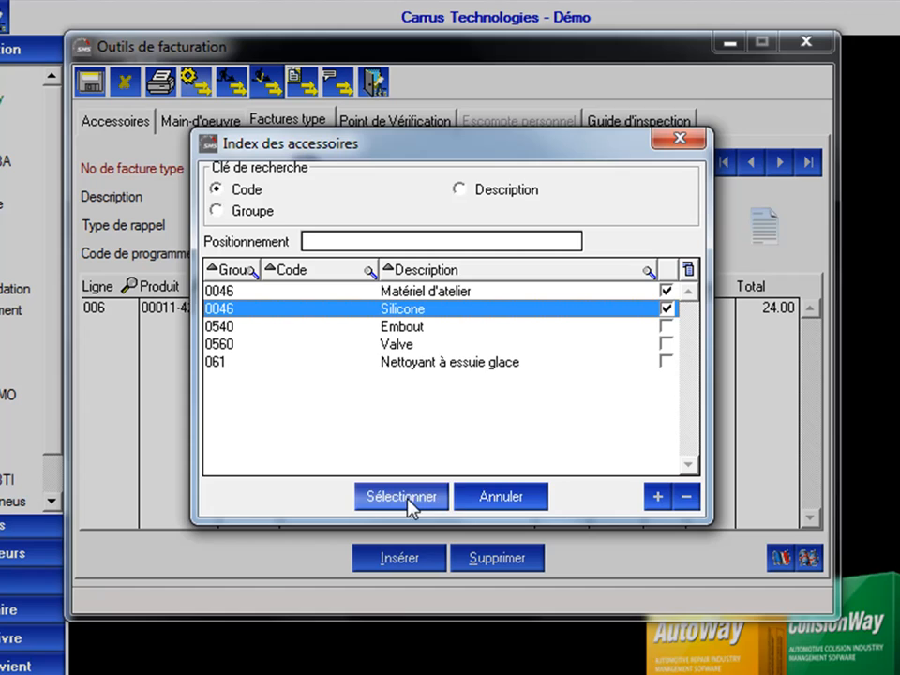
click(522, 494)
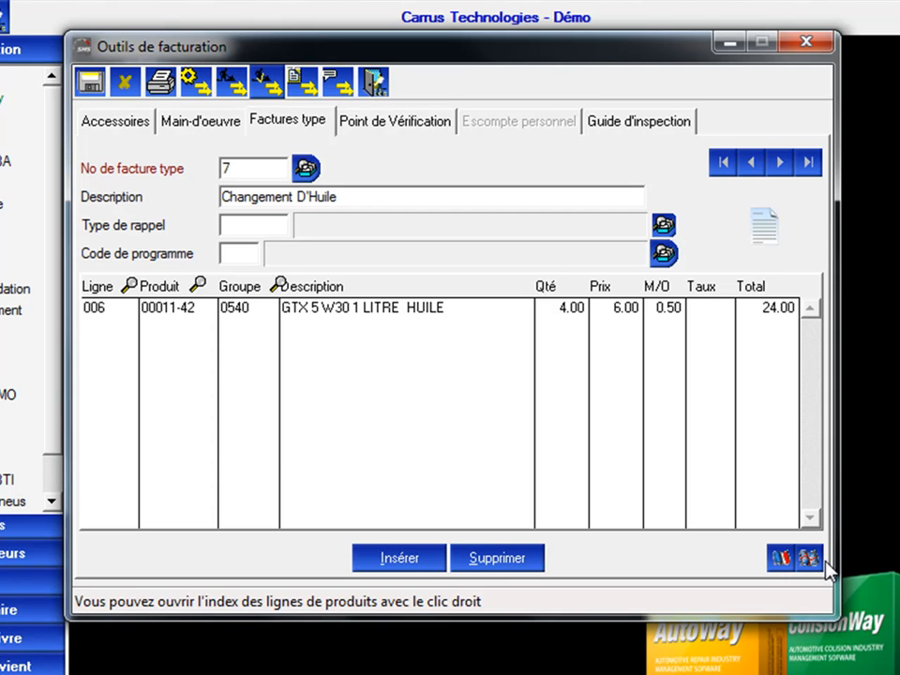
Assign reminder type 1 (Changement D'Huile) to the invoice template and save the template
right_click(241, 225)
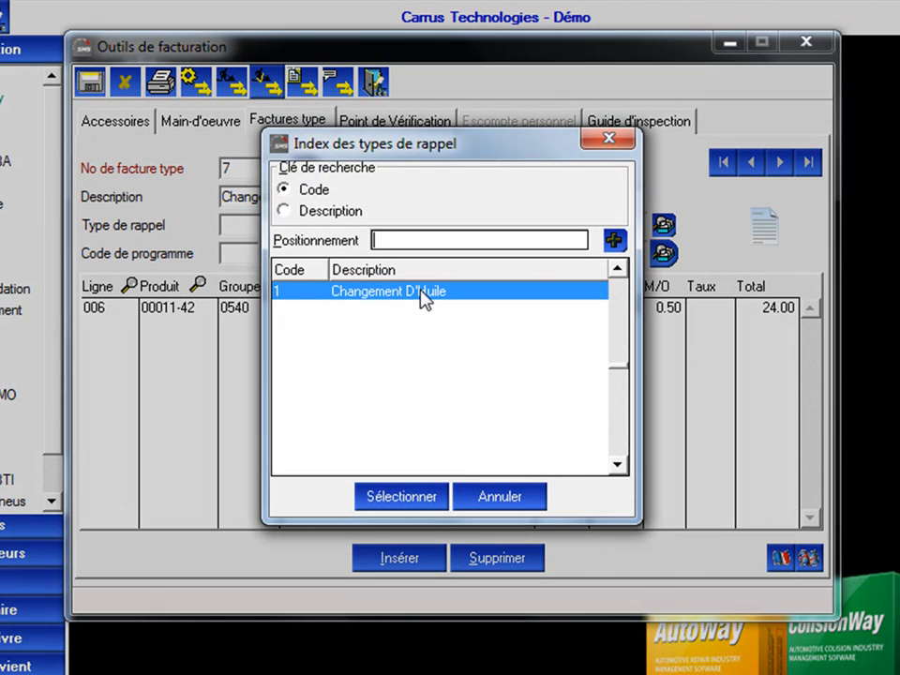
double_click(424, 291)
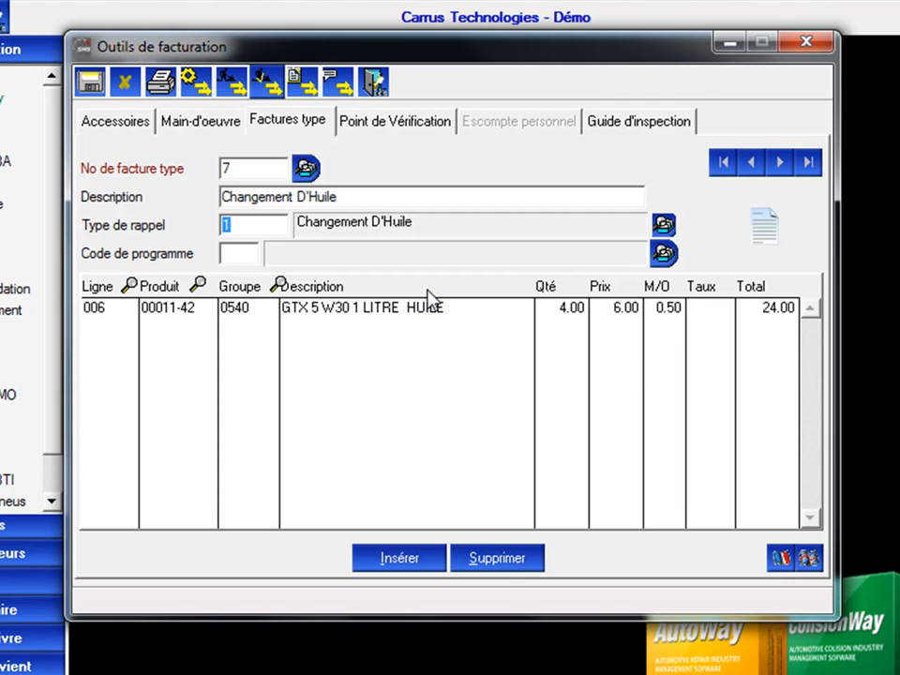
click(92, 86)
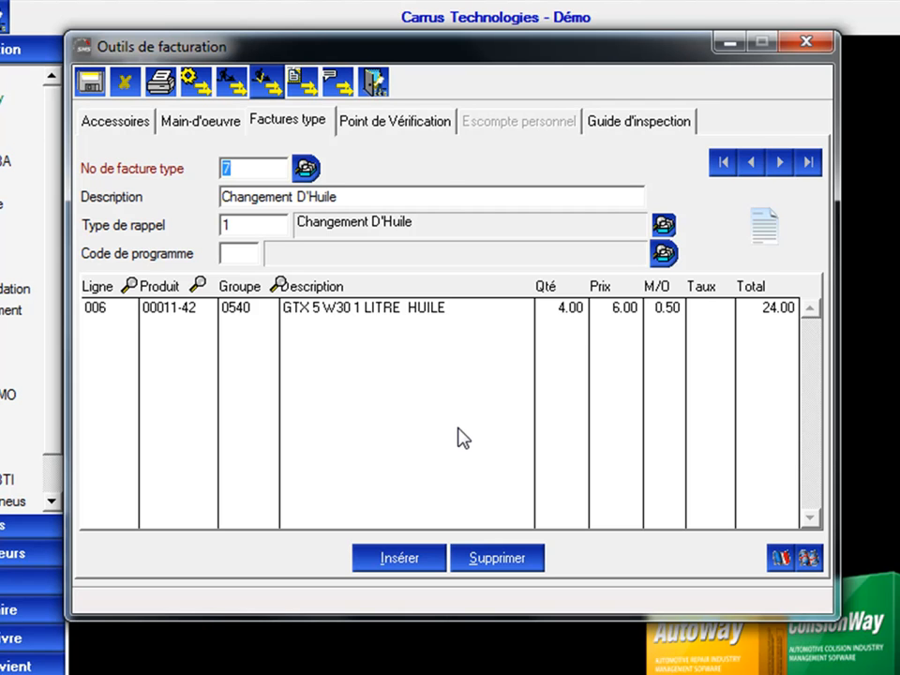
Go to the verification points (Point de Vérification), select product group 0003 (DEMARREUR À DISTANCE) and create a new record in it
click(427, 127)
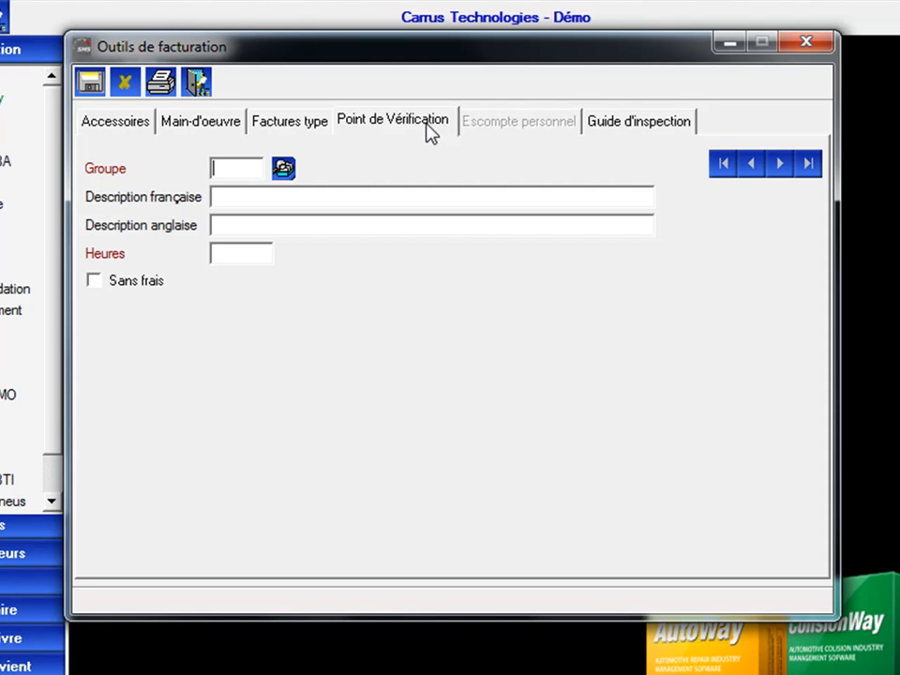
click(285, 171)
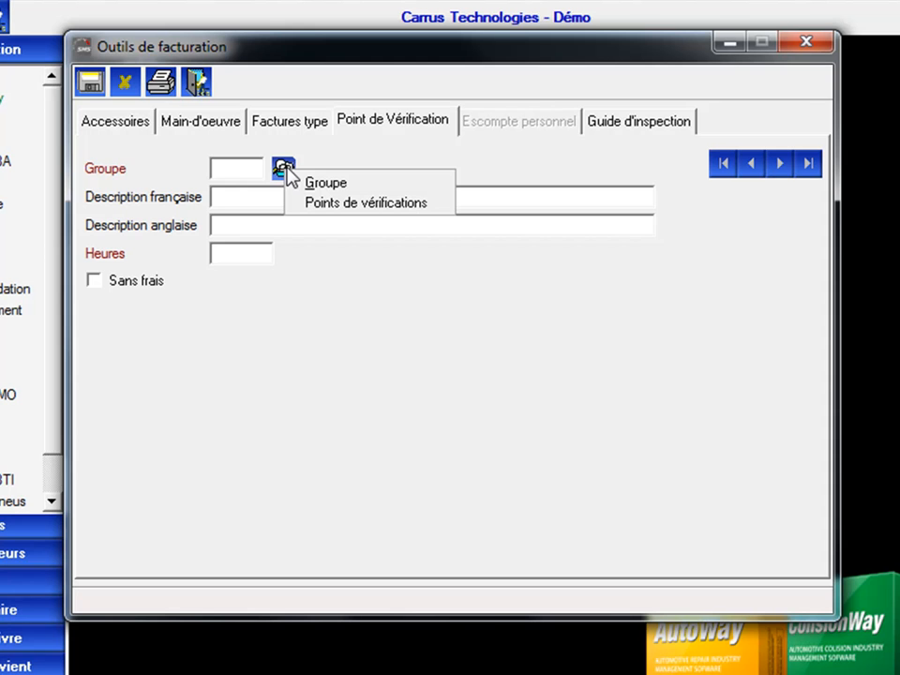
click(340, 185)
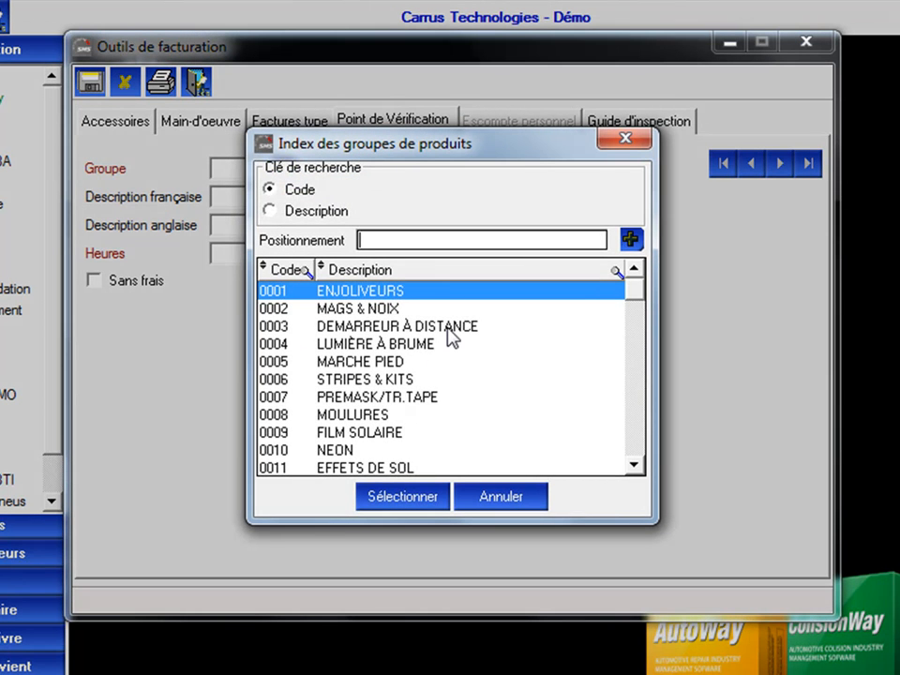
double_click(449, 326)
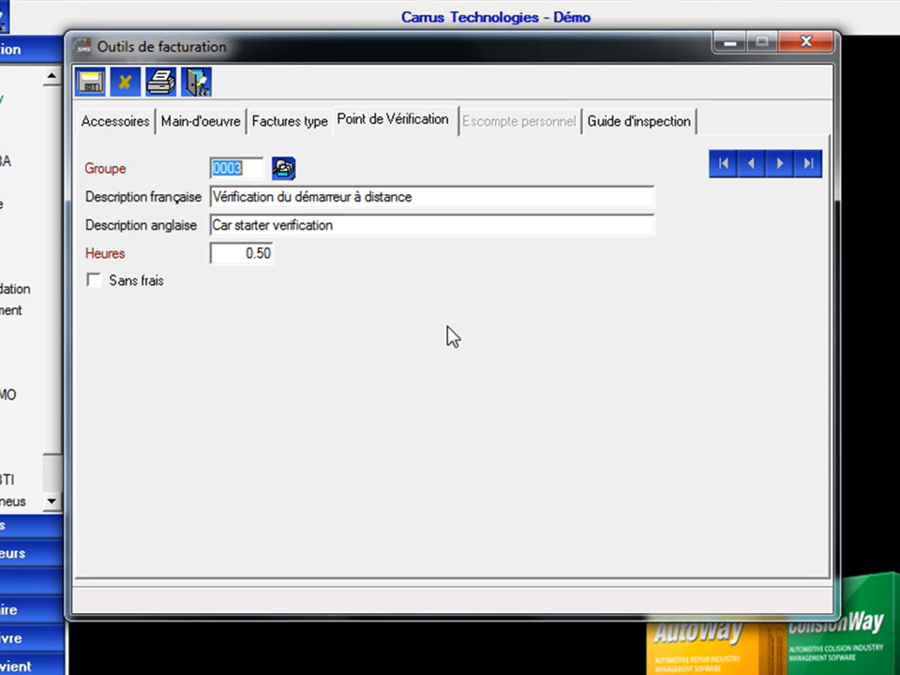
key(Tab)
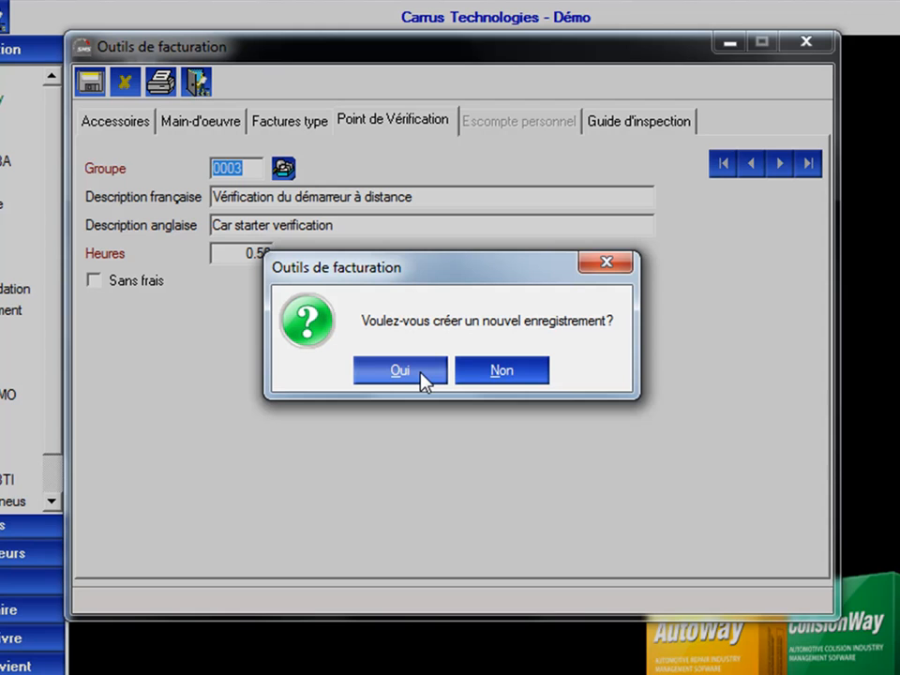
click(422, 373)
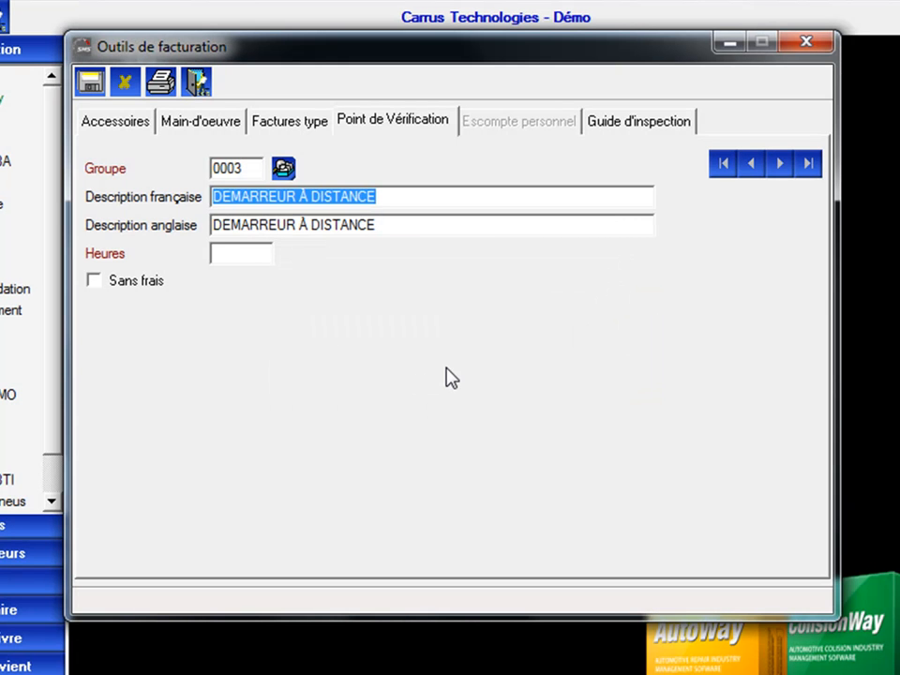
text(Installation)
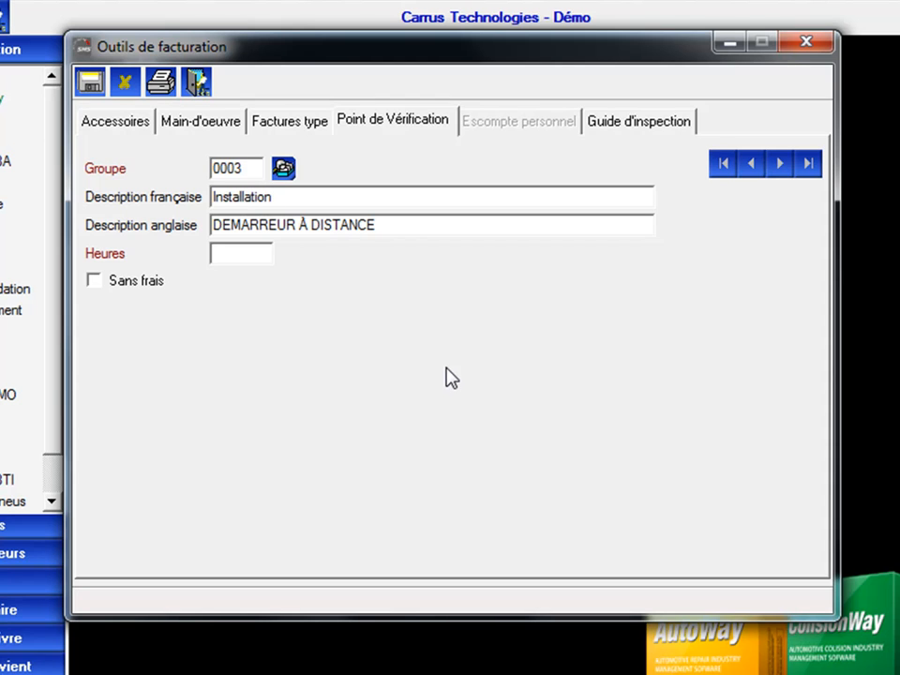
key(BackSpace)
key(BackSpace)
key(BackSpace)
key(BackSpace)
key(BackSpace)
key(BackSpace)
key(BackSpace)
key(BackSpace)
key(BackSpace)
key(BackSpace)
key(BackSpace)
key(BackSpace)
Enter "Vérification du démarreur à distance" as the French description and "Car Starter verification" as the English description
text(Vérification du démrra)
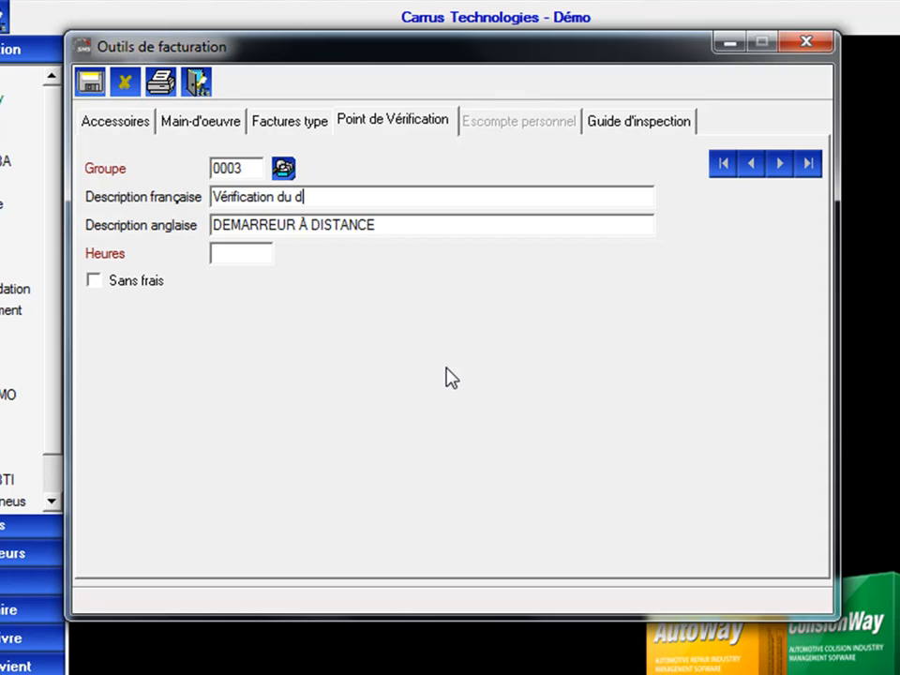
key(BackSpace)
key(BackSpace)
key(BackSpace)
text(arreur à distance)
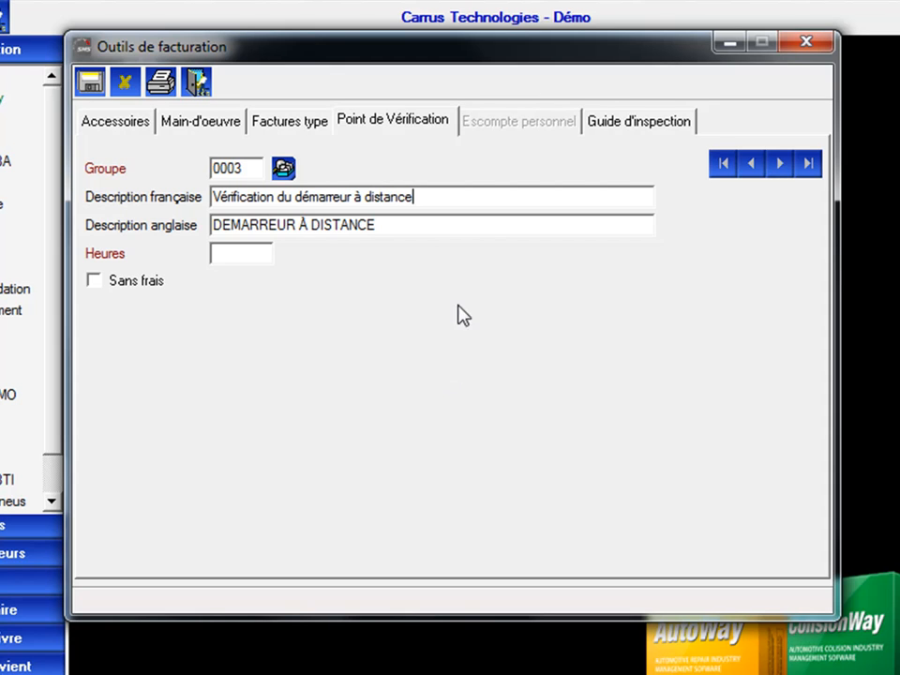
click(434, 229)
text(Ca)
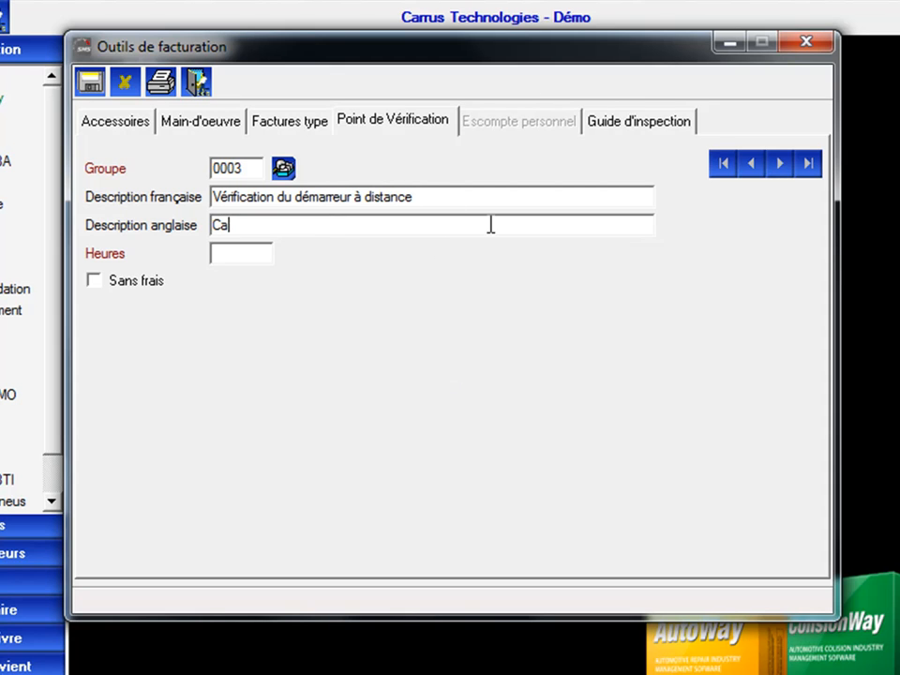
text(r Starter verification)
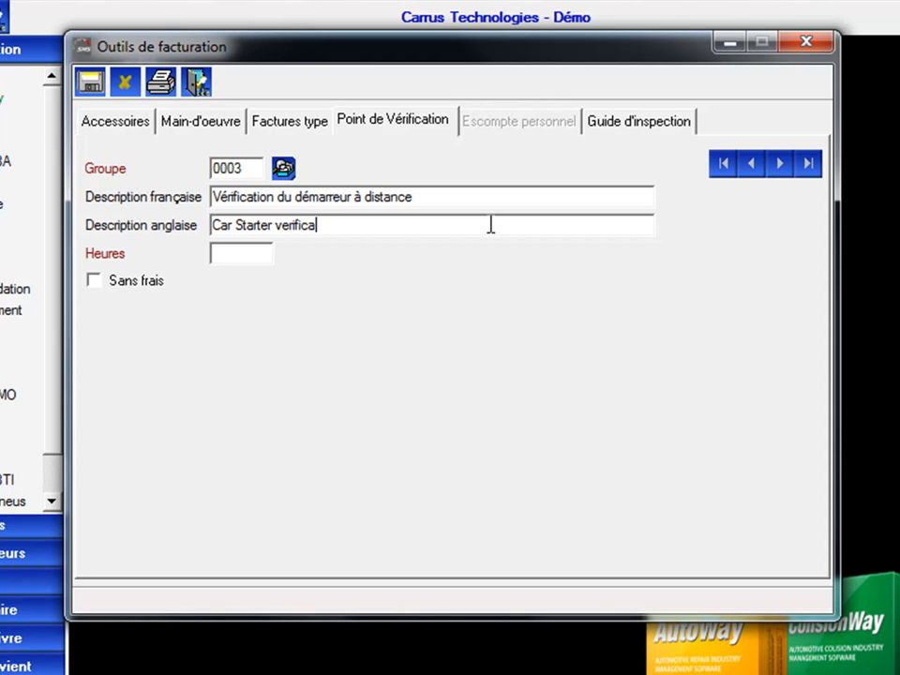
Set the verification point's hours to 0.50 and save the record
click(243, 255)
text(.50)
key(Tab)
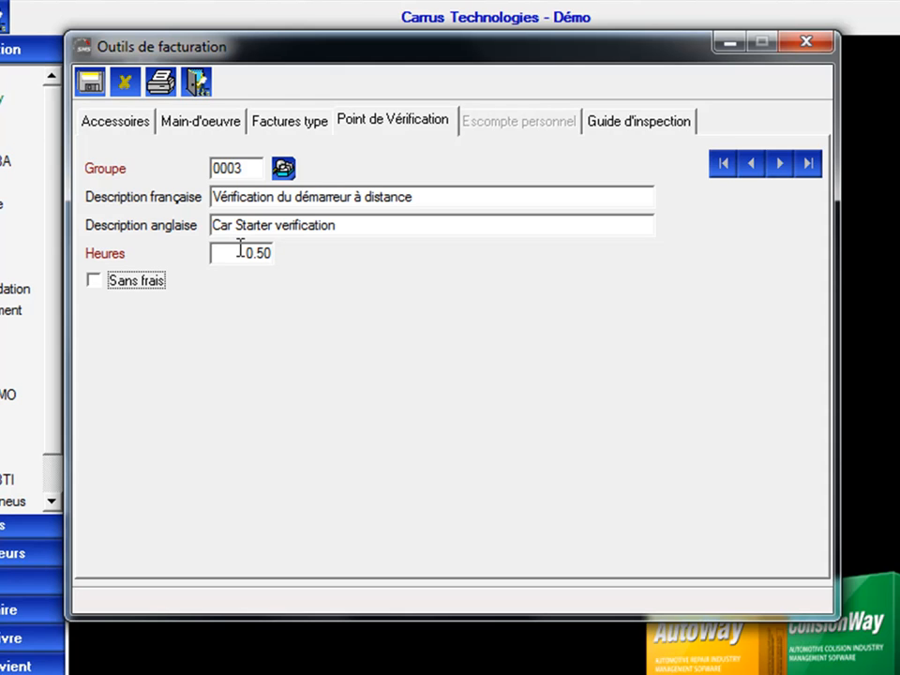
click(90, 86)
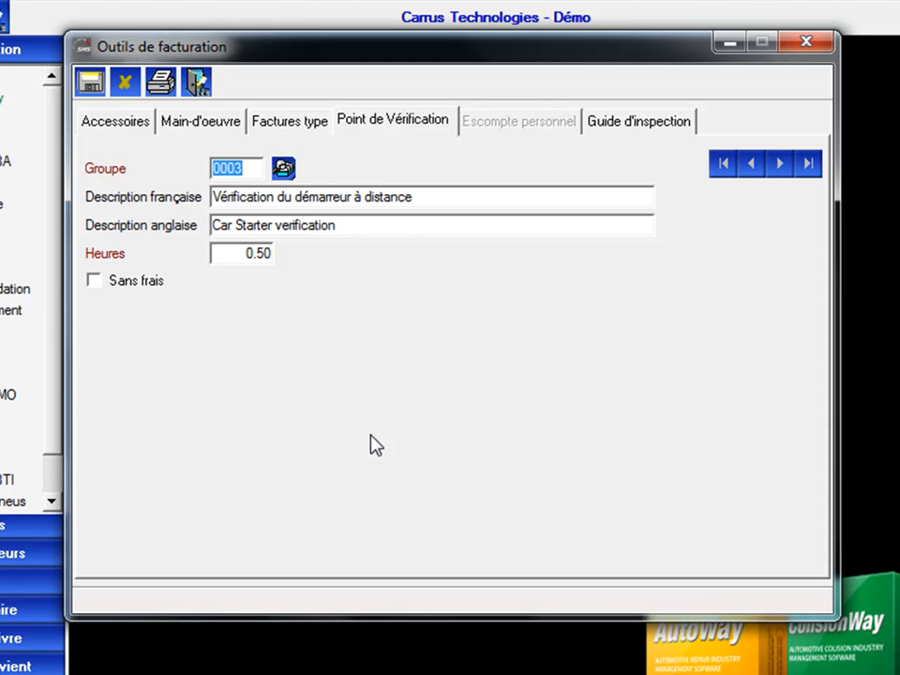